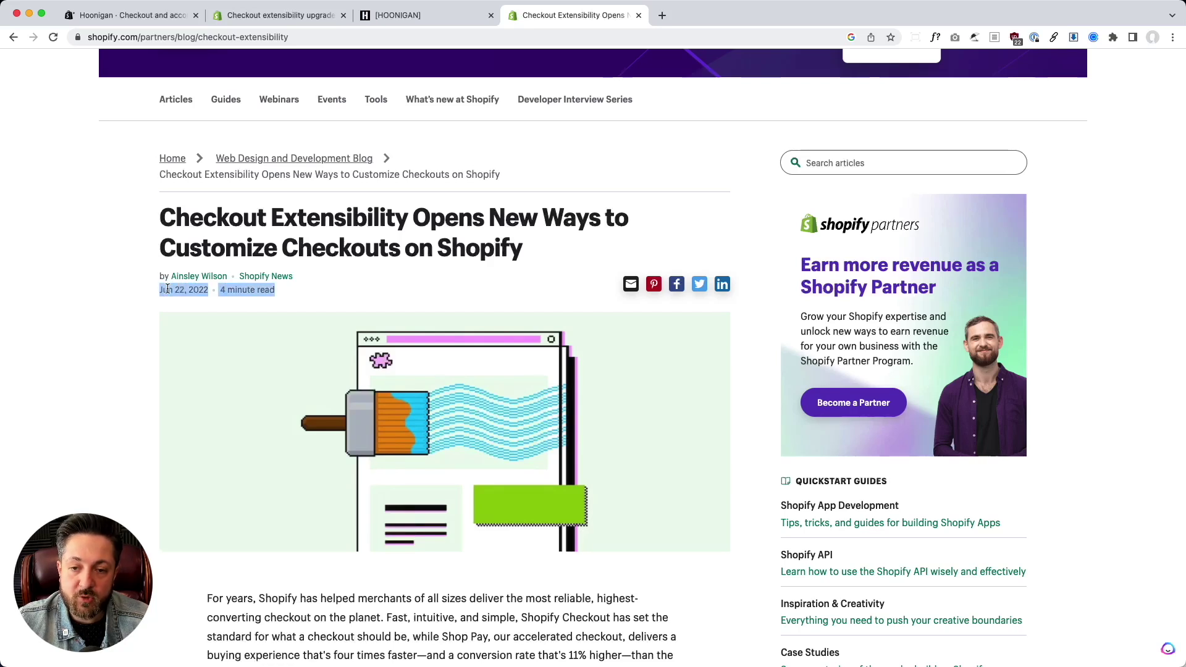
# Highlight the article title, then go to the 'Hoonigan · Checkout and accounts' settings tab
pyautogui.click(330, 251)
pyautogui.tripleClick(338, 230)
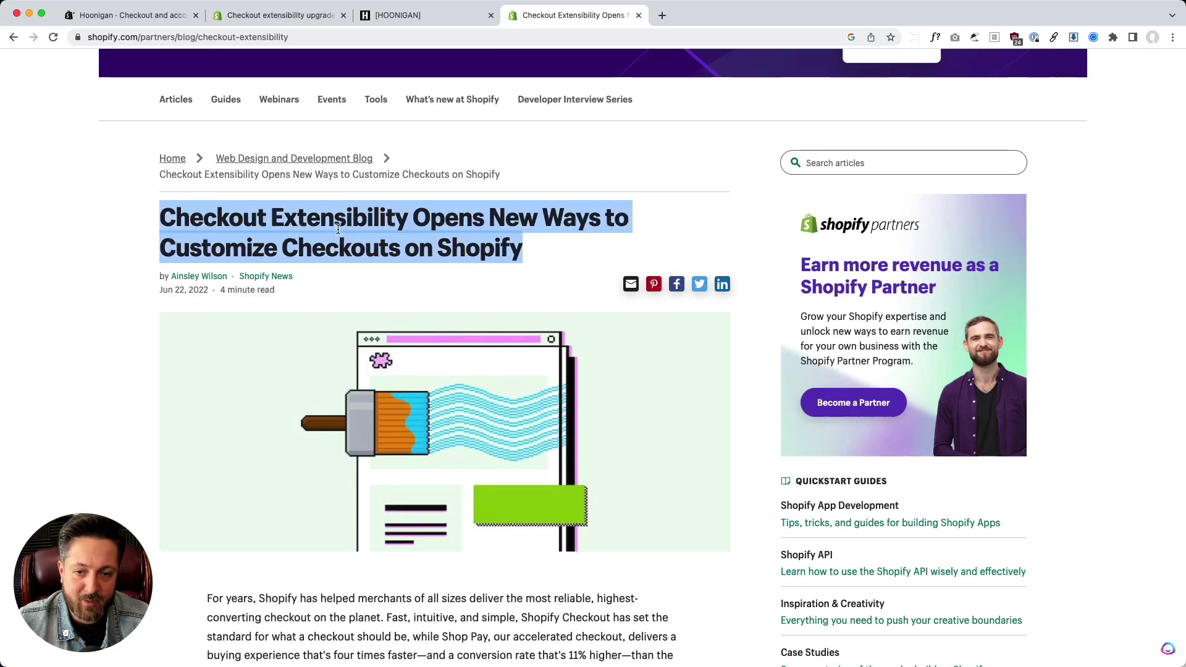
pyautogui.click(447, 262)
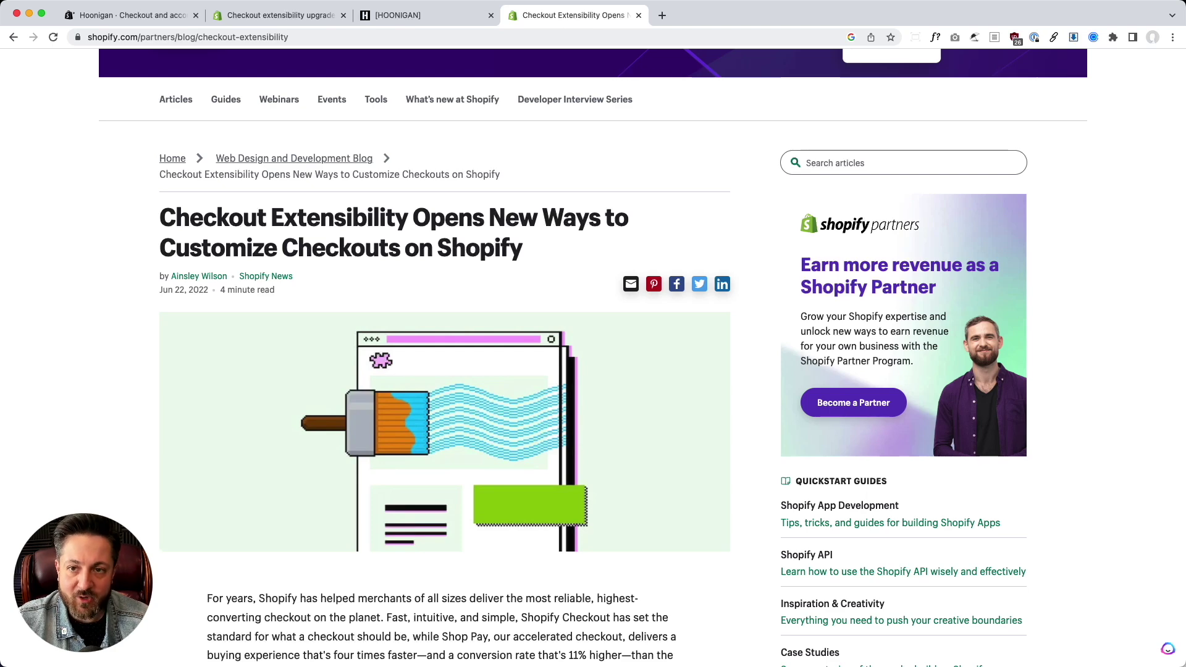
pyautogui.click(314, 17)
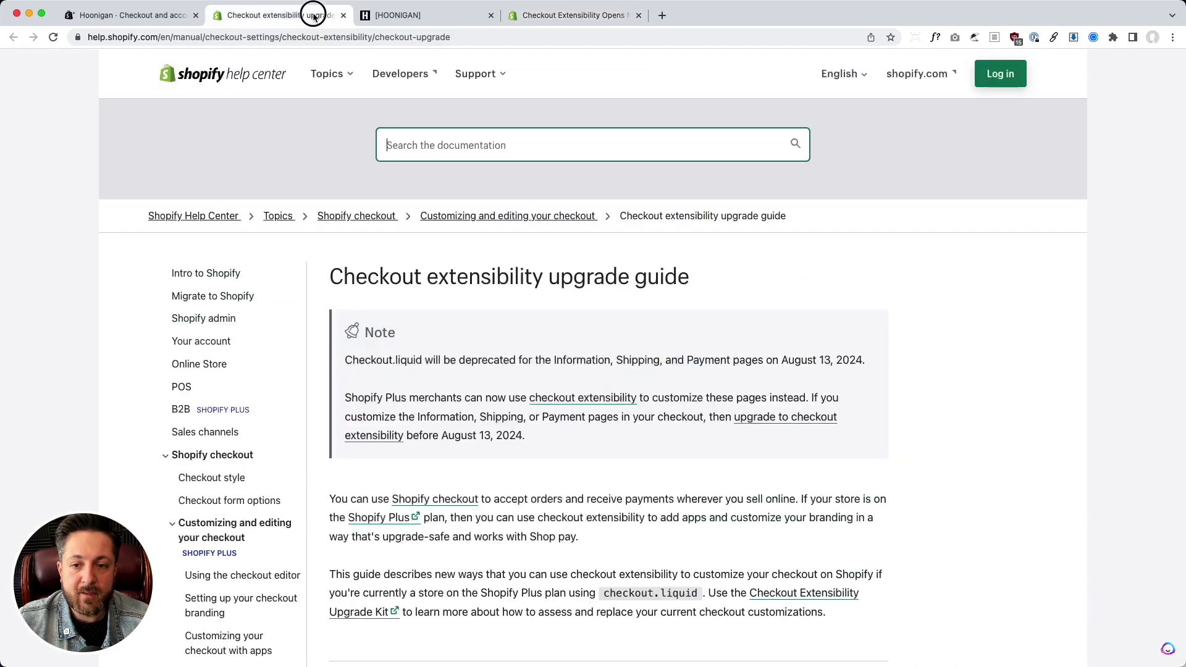
pyautogui.click(391, 18)
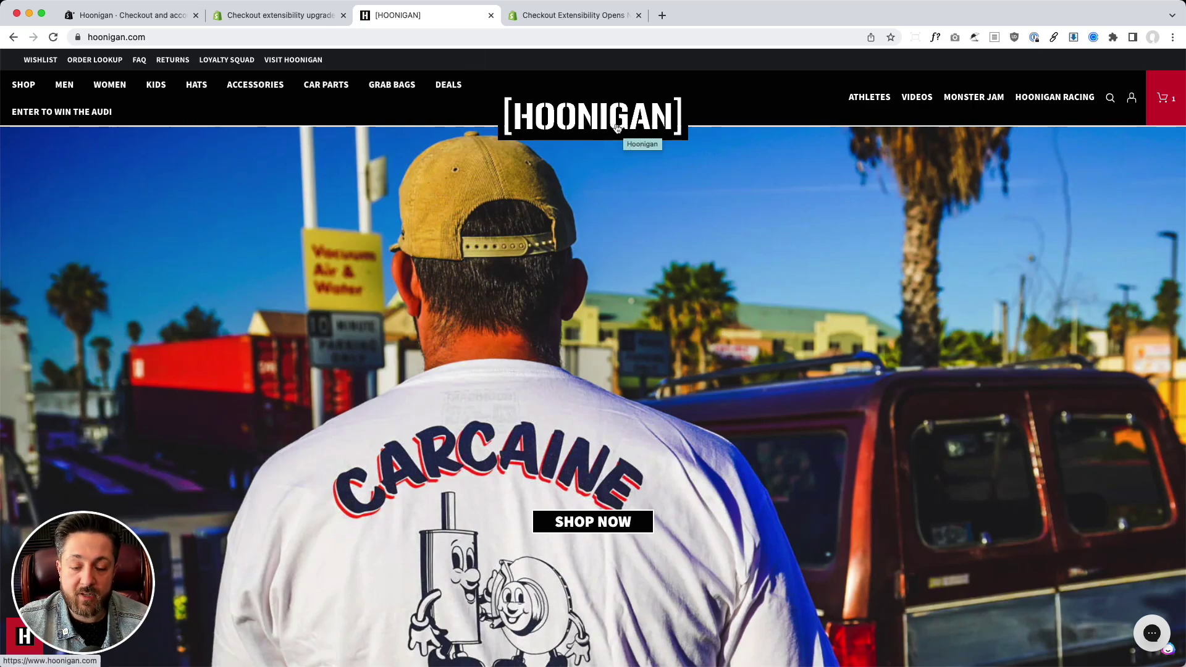
pyautogui.click(155, 13)
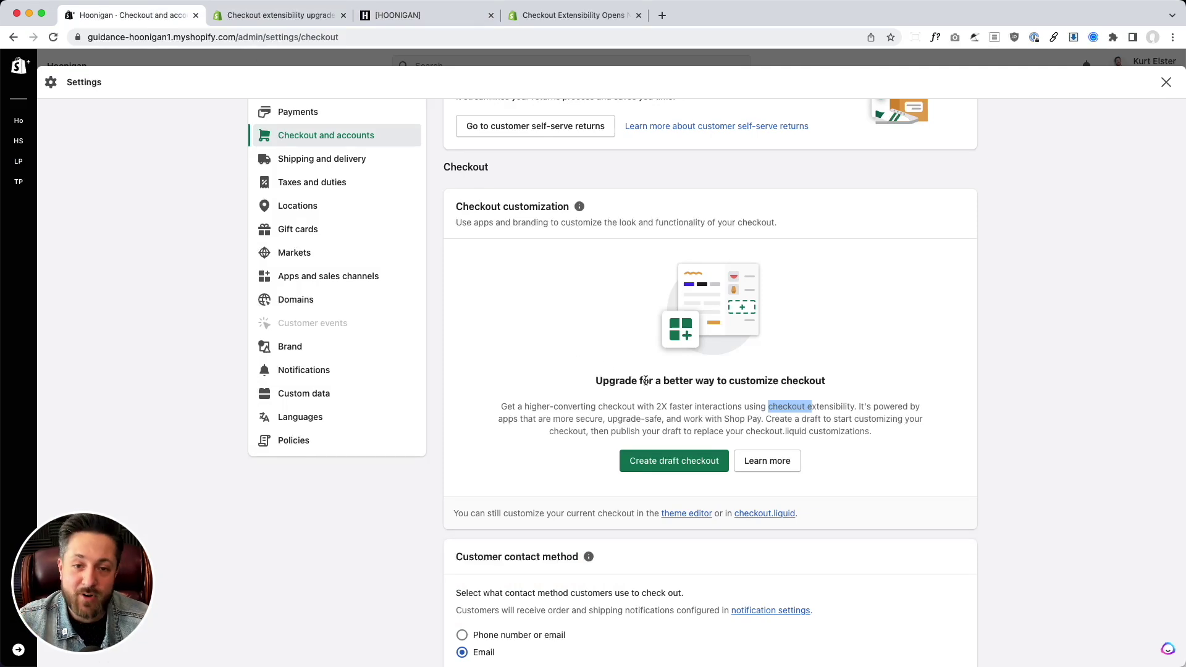
pyautogui.click(626, 417)
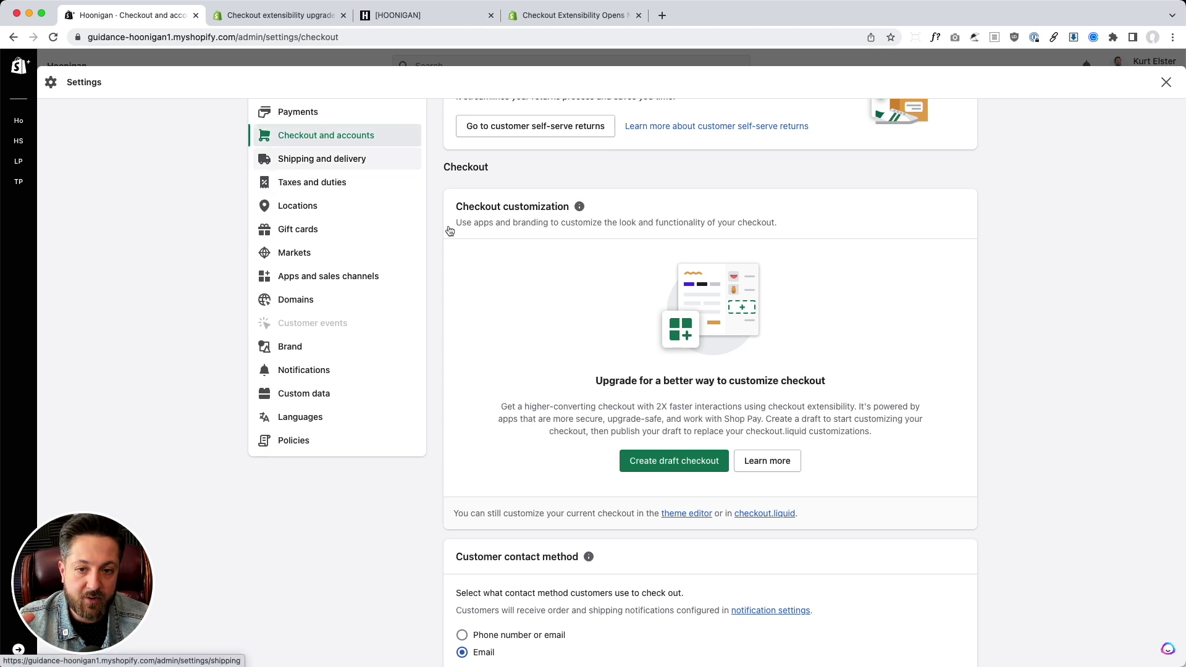
pyautogui.scroll(1, 543, 303)
pyautogui.scroll(-1, 543, 302)
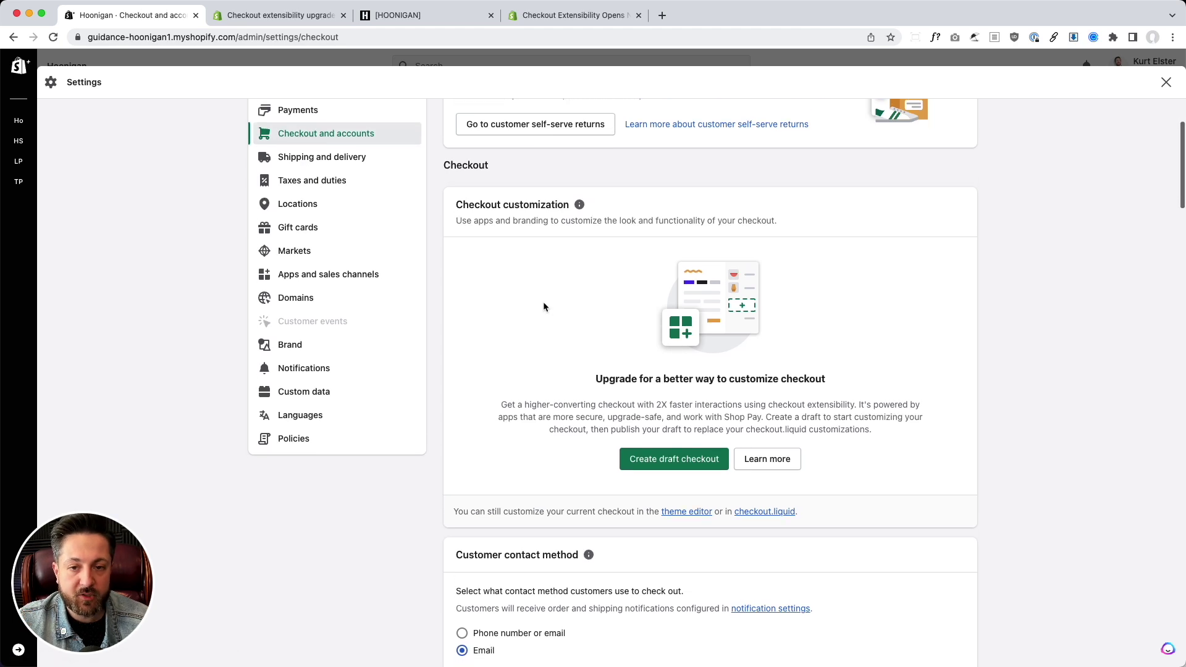
pyautogui.moveTo(569, 204); pyautogui.dragTo(456, 204)
pyautogui.click(560, 310)
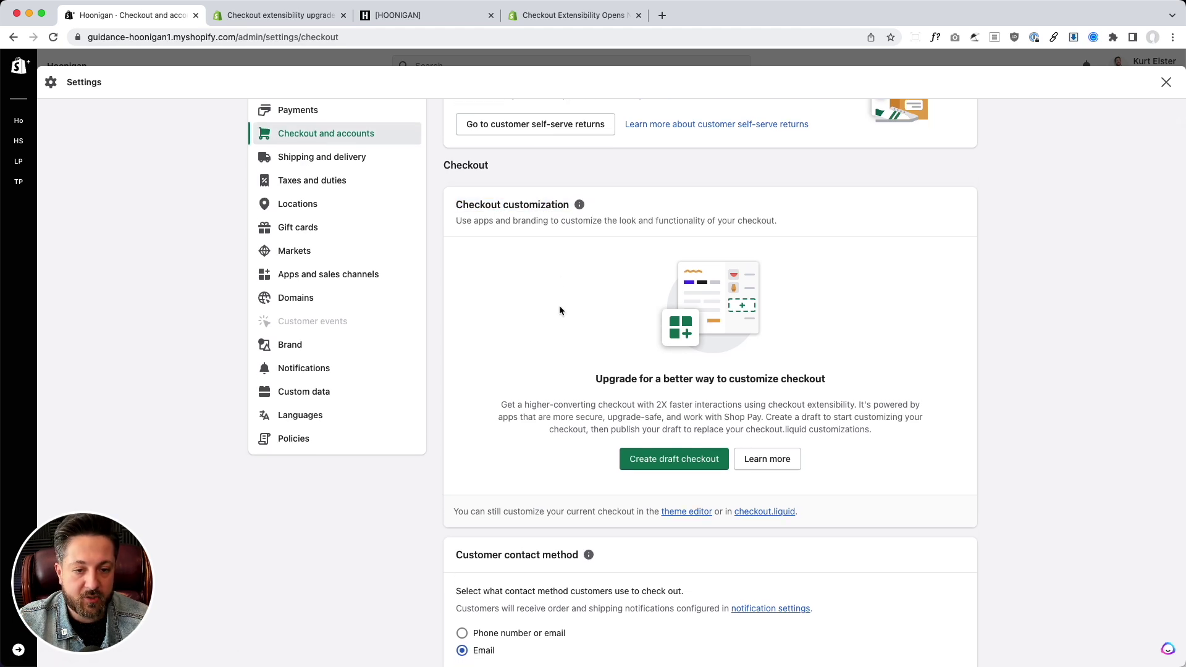
pyautogui.tripleClick(673, 381)
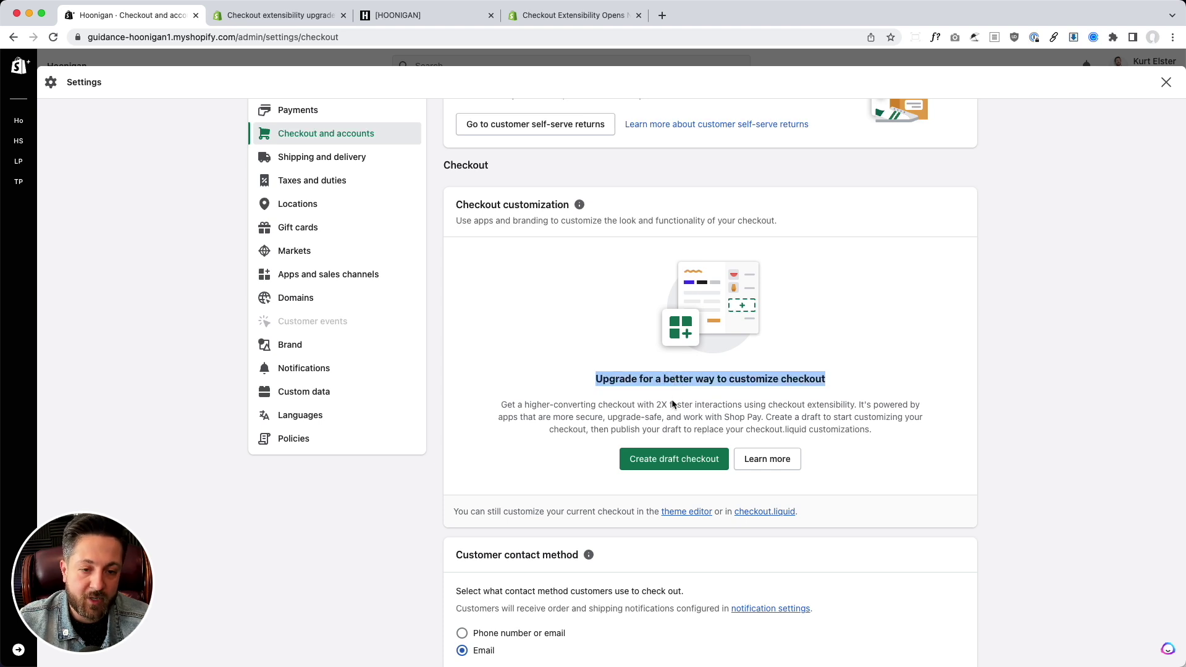
pyautogui.click(674, 406)
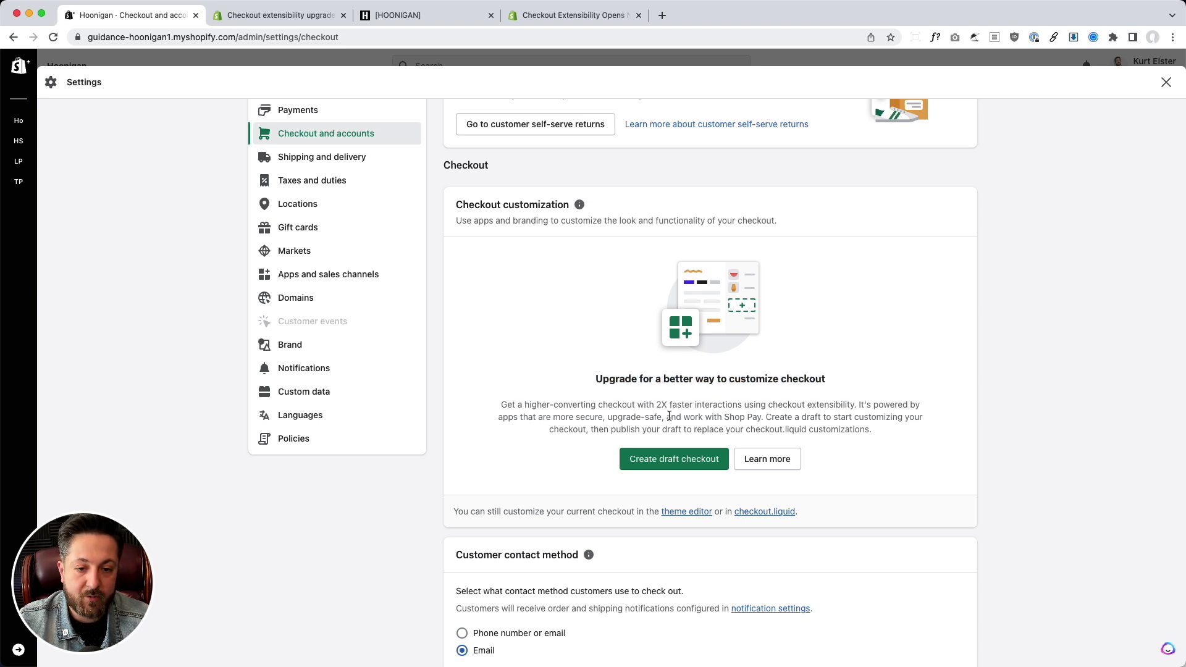
# Create the draft checkout 'Checkout 1' and open its Branding settings
pyautogui.click(677, 468)
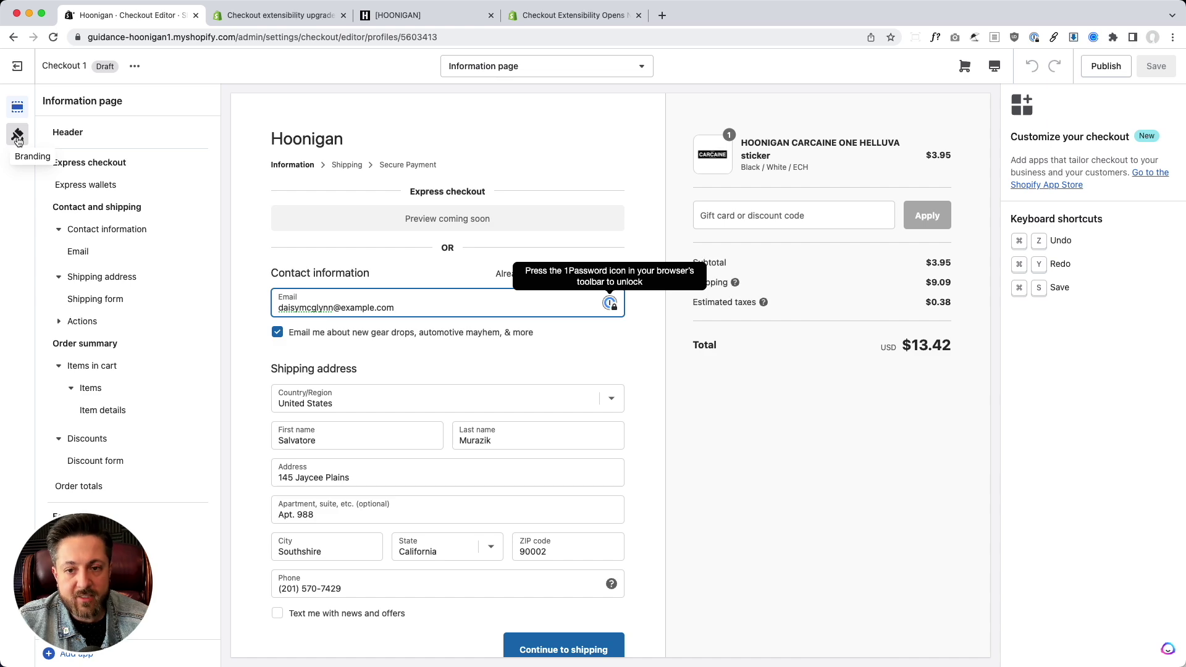
pyautogui.click(17, 136)
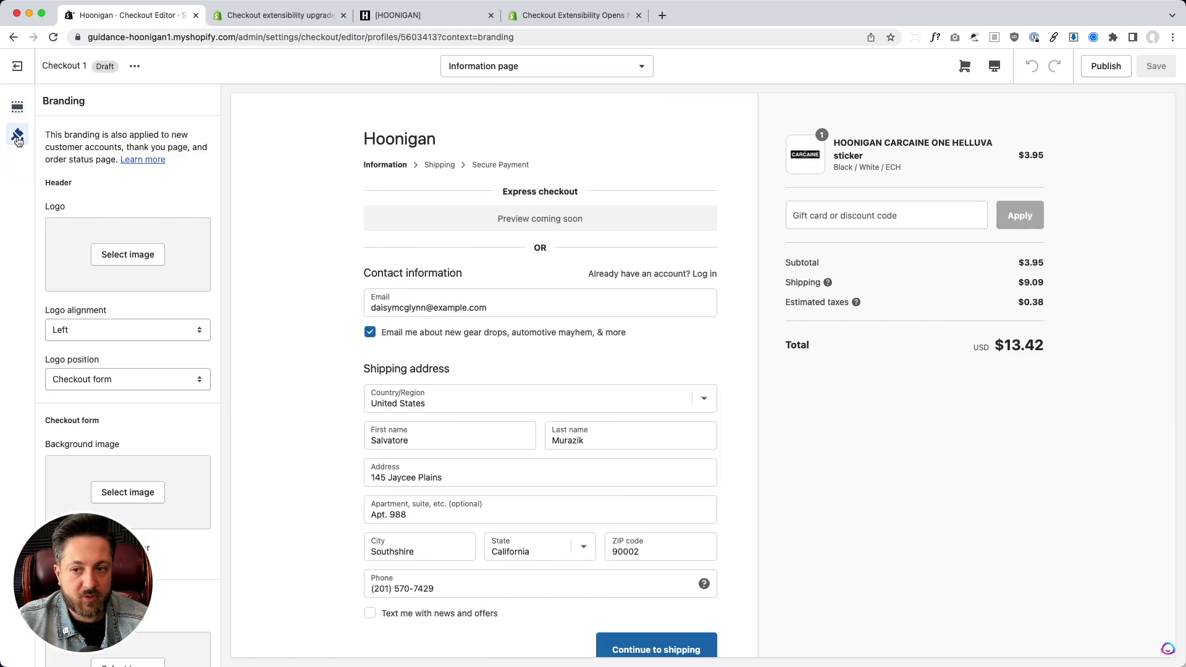
# Set the header logo to the HOONIGAN 'download' image
pyautogui.click(125, 256)
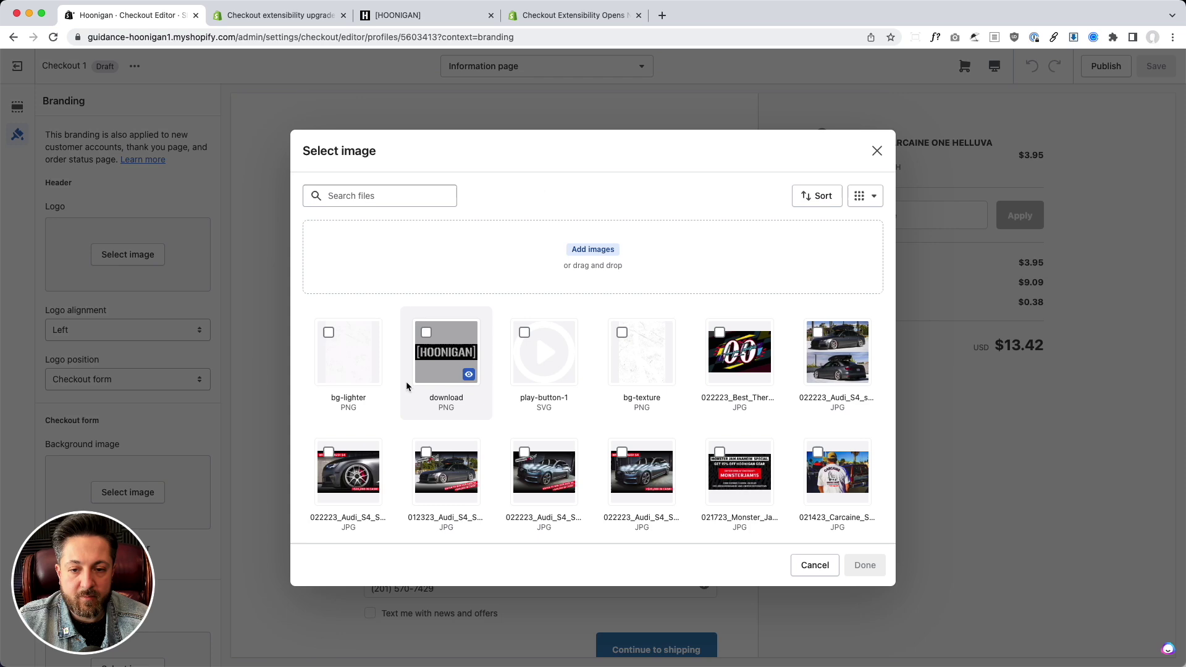
pyautogui.click(426, 368)
pyautogui.click(865, 567)
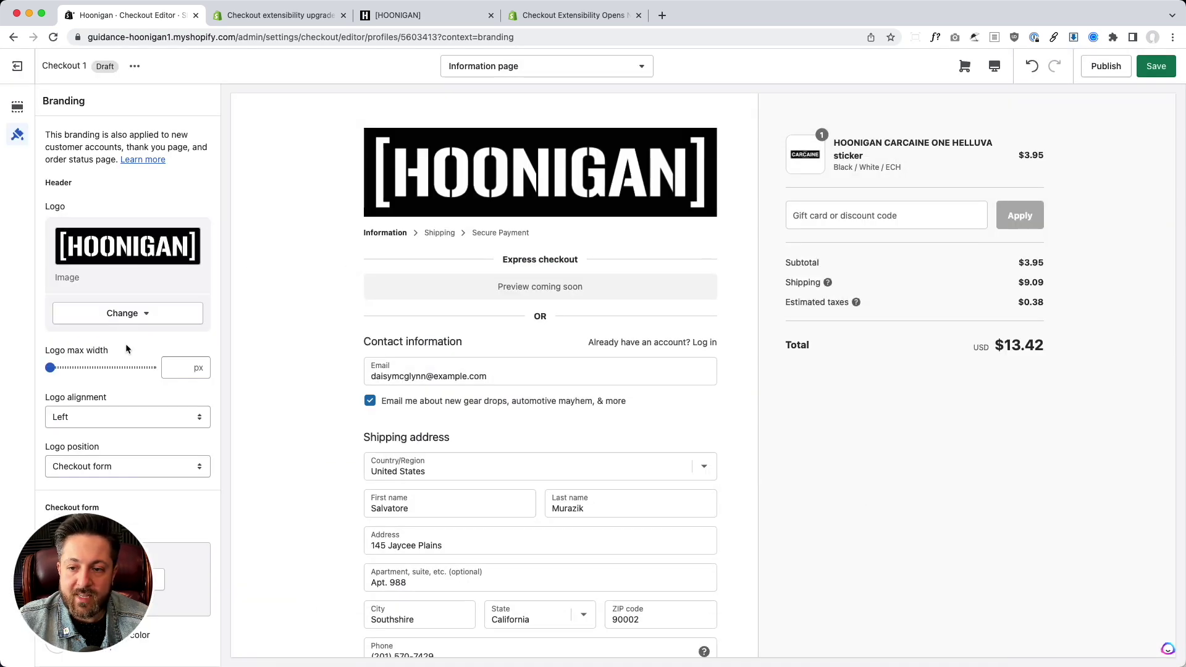
# Check the storefront logo's dimensions and set the logo max width to 308 px
pyautogui.click(176, 366)
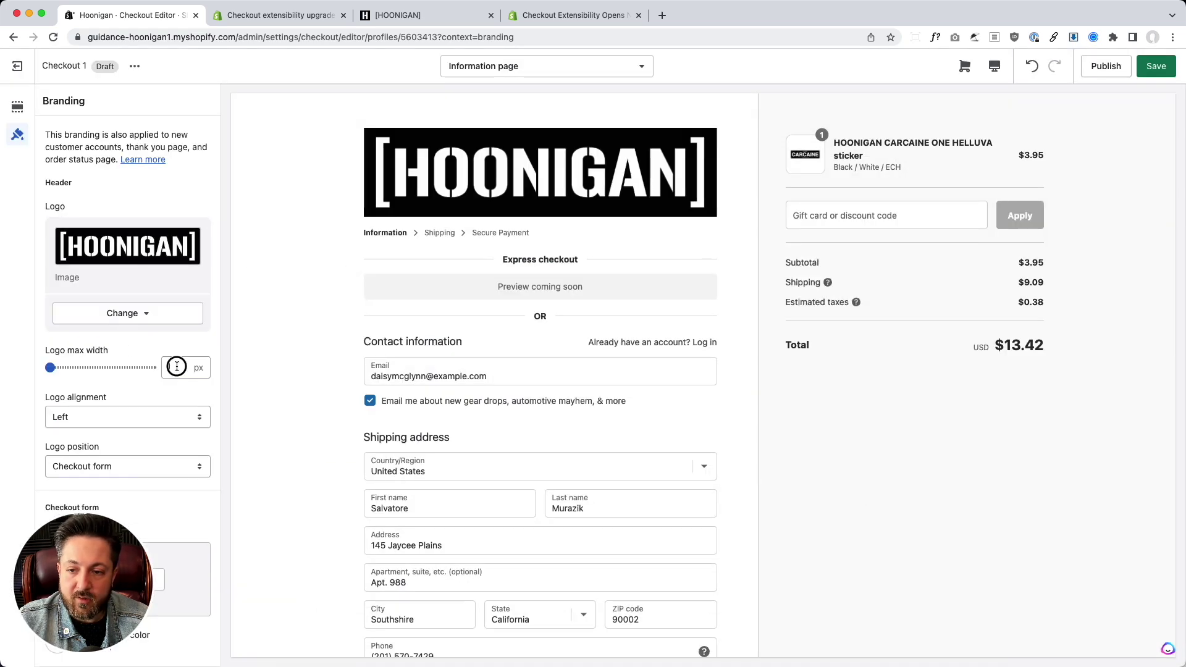
pyautogui.click(422, 16)
pyautogui.rightClick(539, 127)
pyautogui.click(569, 358)
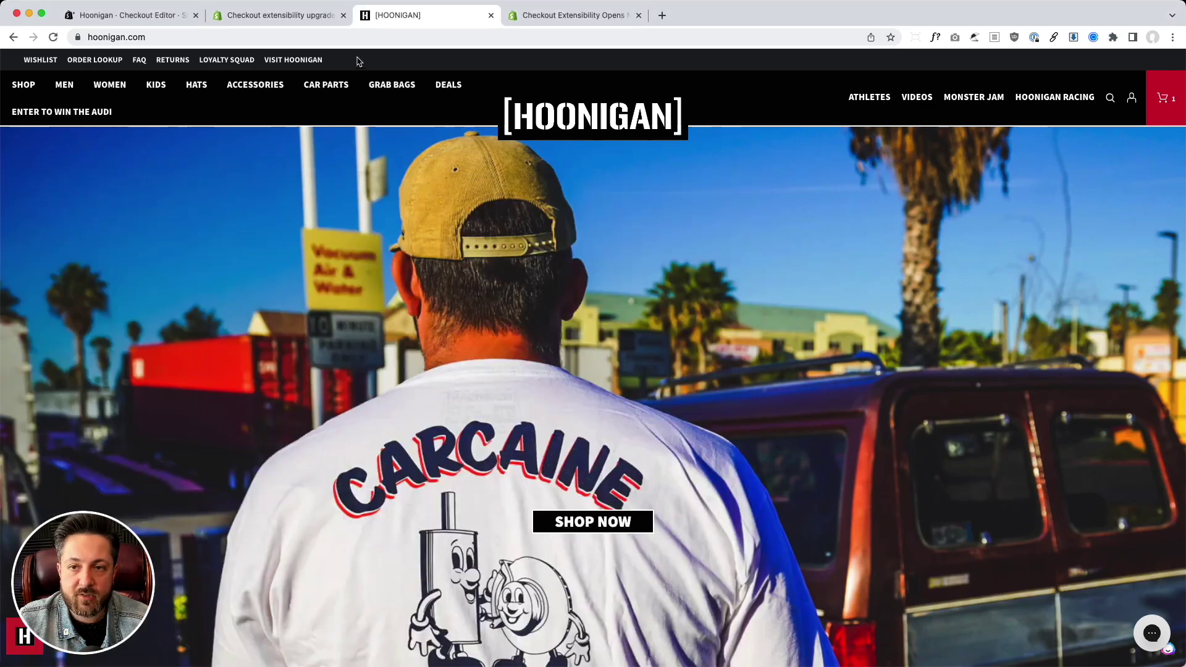
pyautogui.click(281, 14)
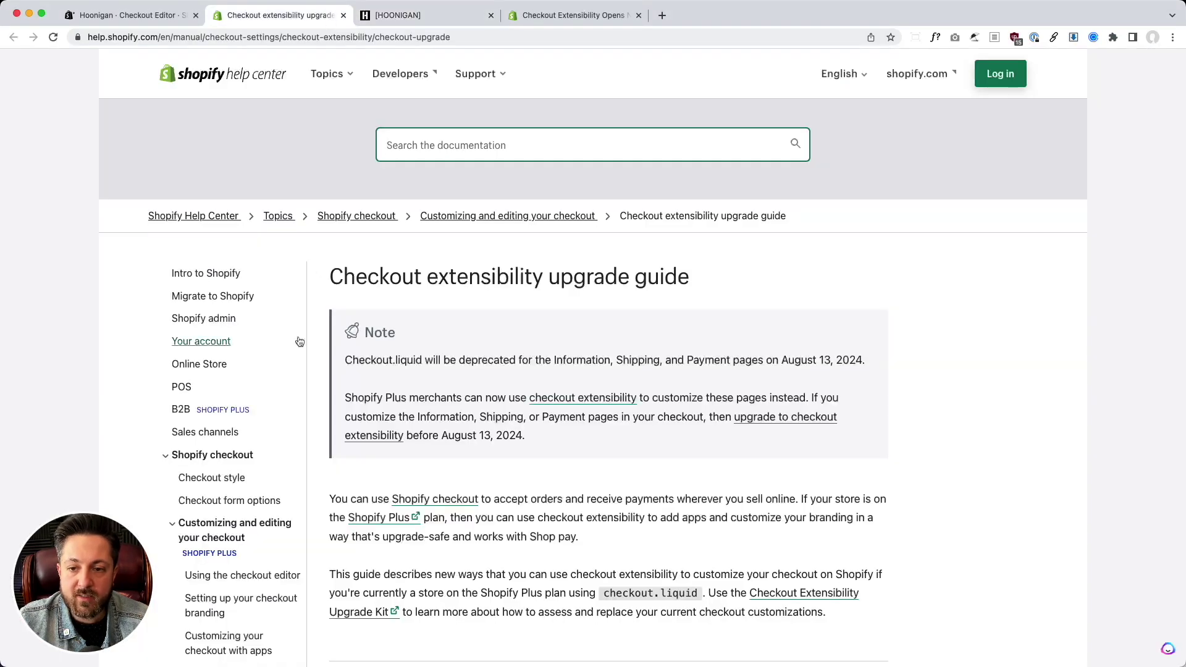
pyautogui.click(150, 16)
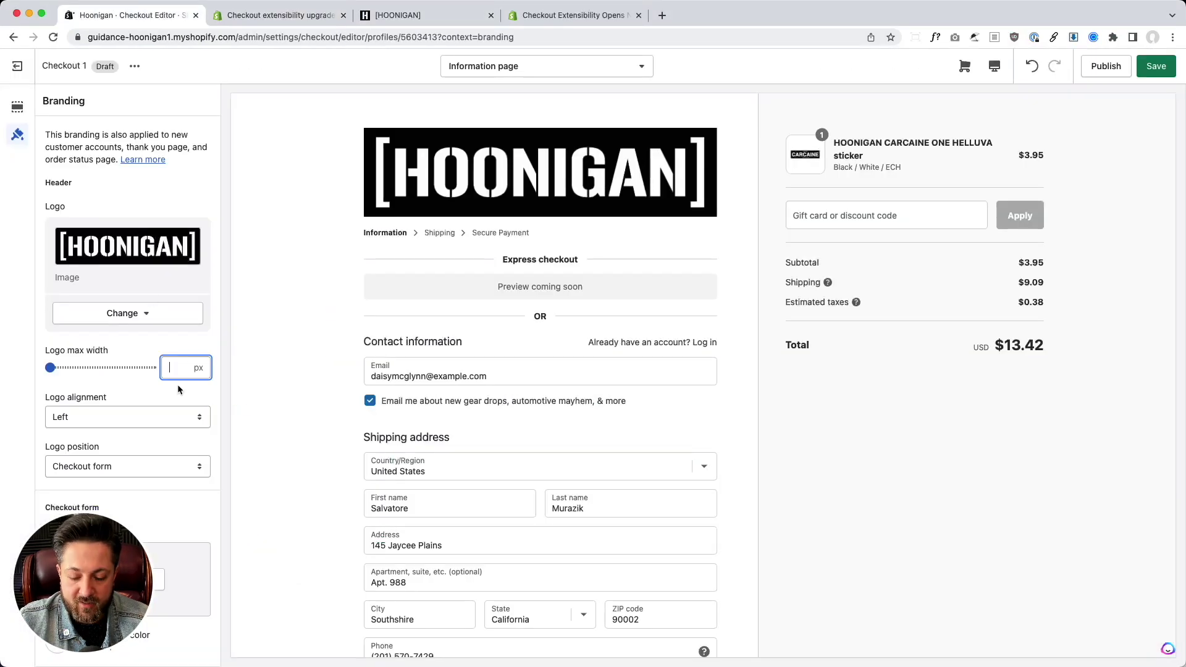
pyautogui.write('300')
pyautogui.press('BackSpace')
pyautogui.press('BackSpace')
pyautogui.write('08')
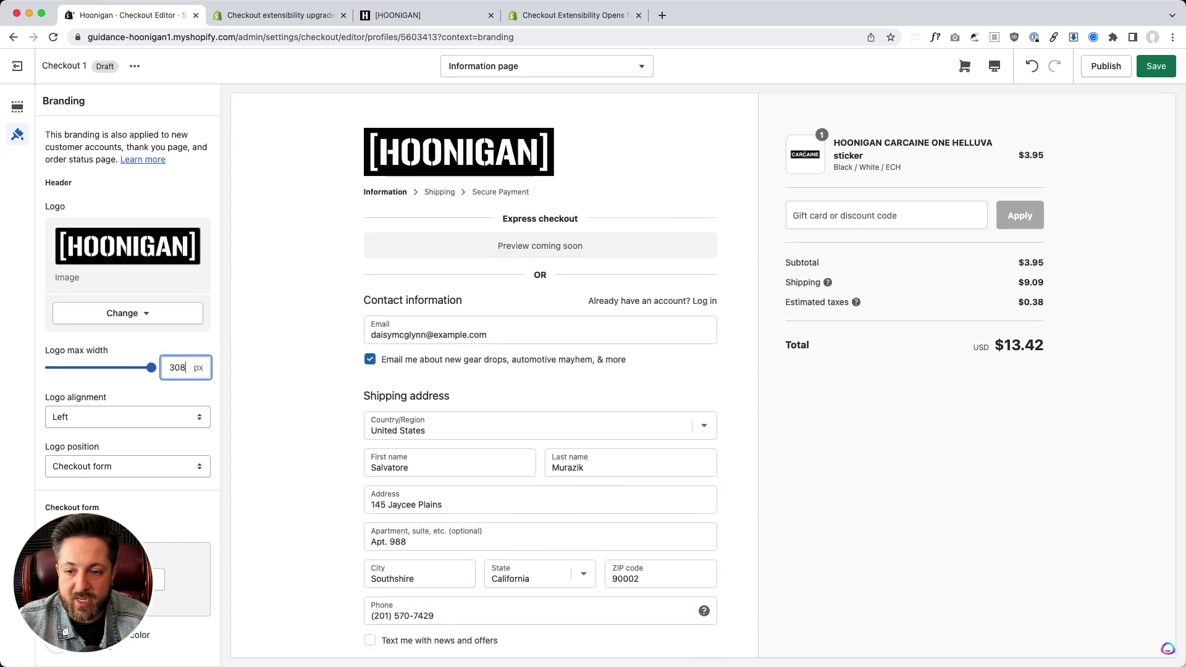
pyautogui.click(173, 401)
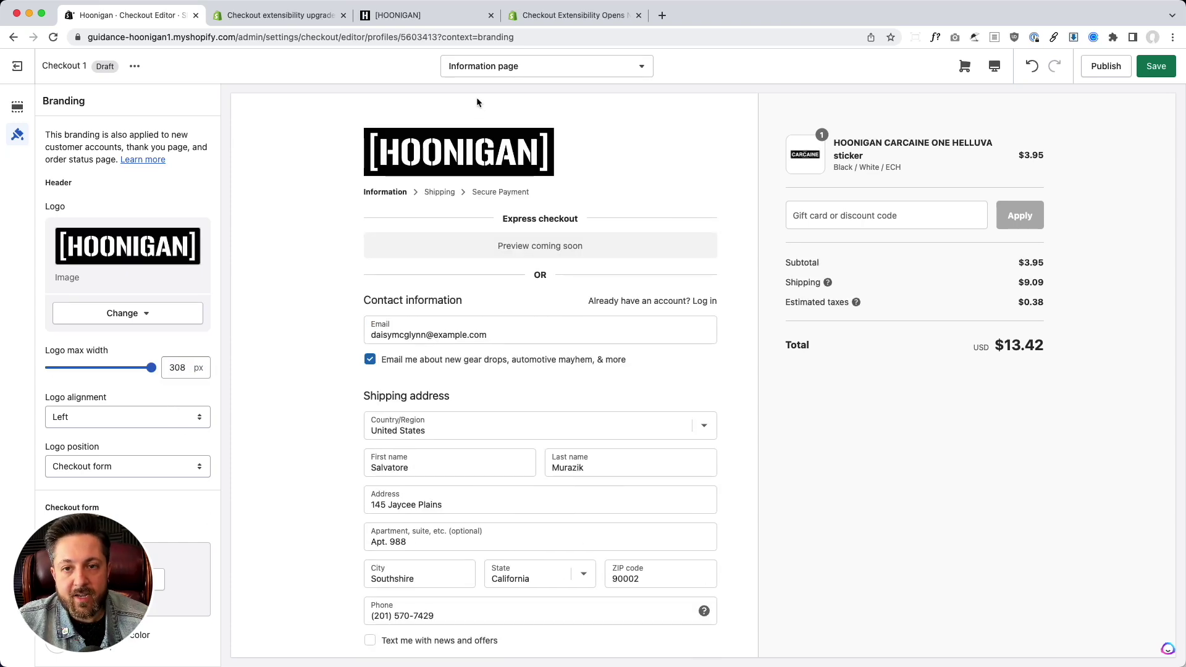
pyautogui.click(408, 15)
pyautogui.click(153, 14)
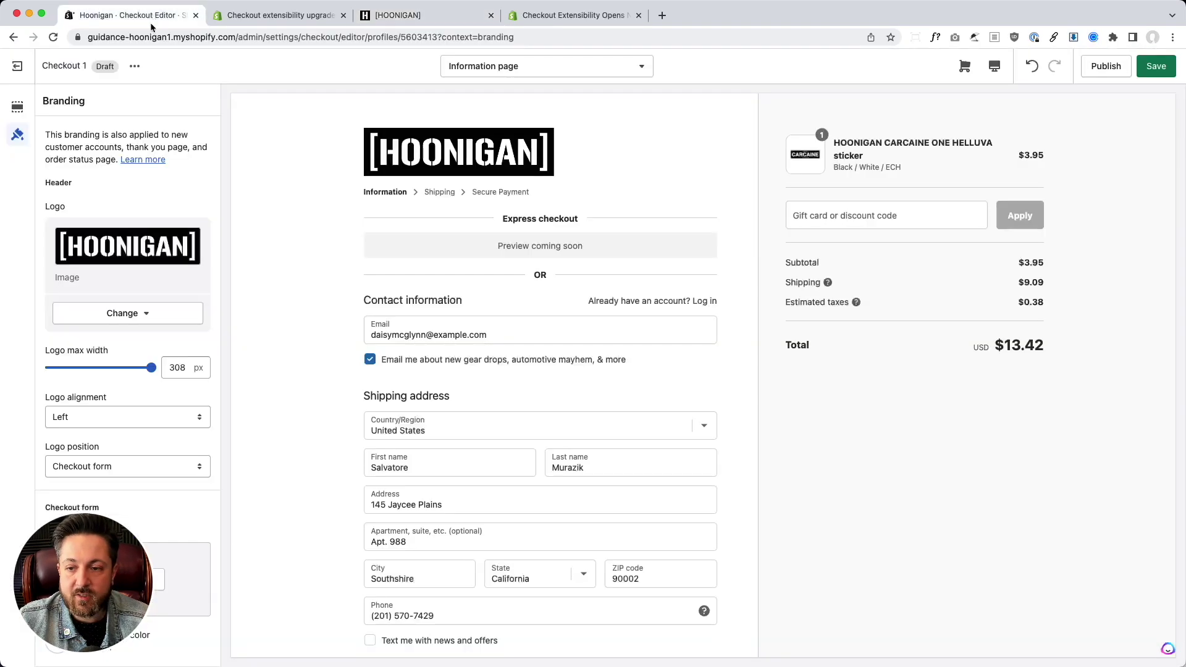
# Center-align the checkout logo
pyautogui.click(107, 415)
pyautogui.click(68, 431)
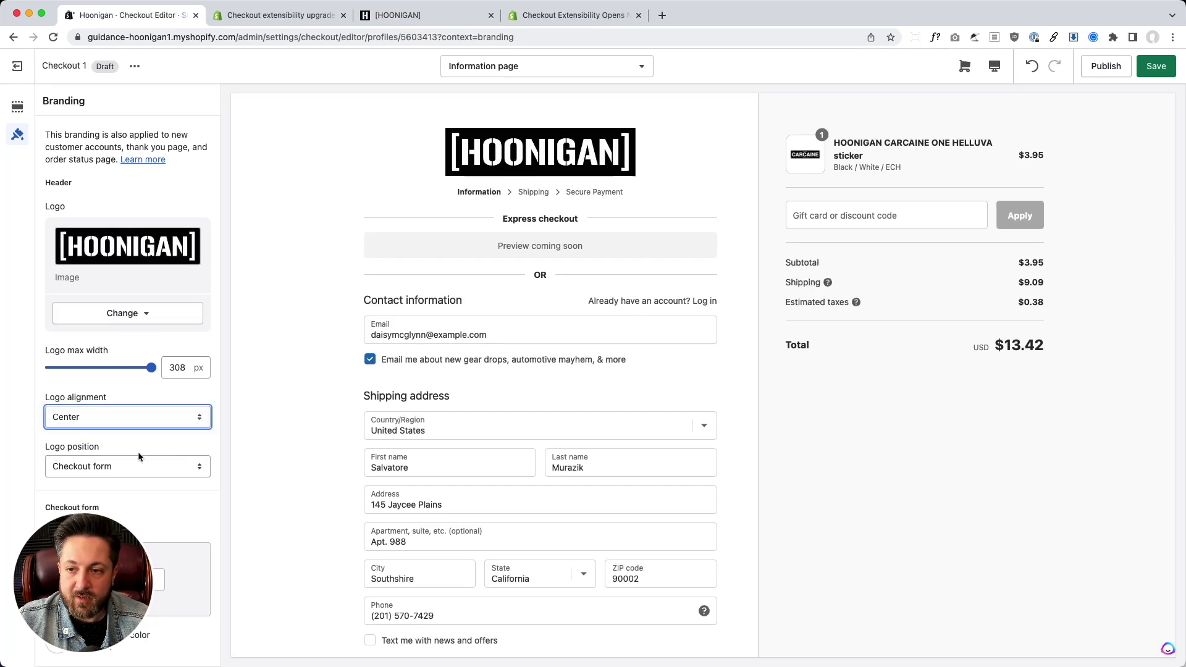
pyautogui.scroll(-2, 139, 457)
pyautogui.scroll(-1, 139, 457)
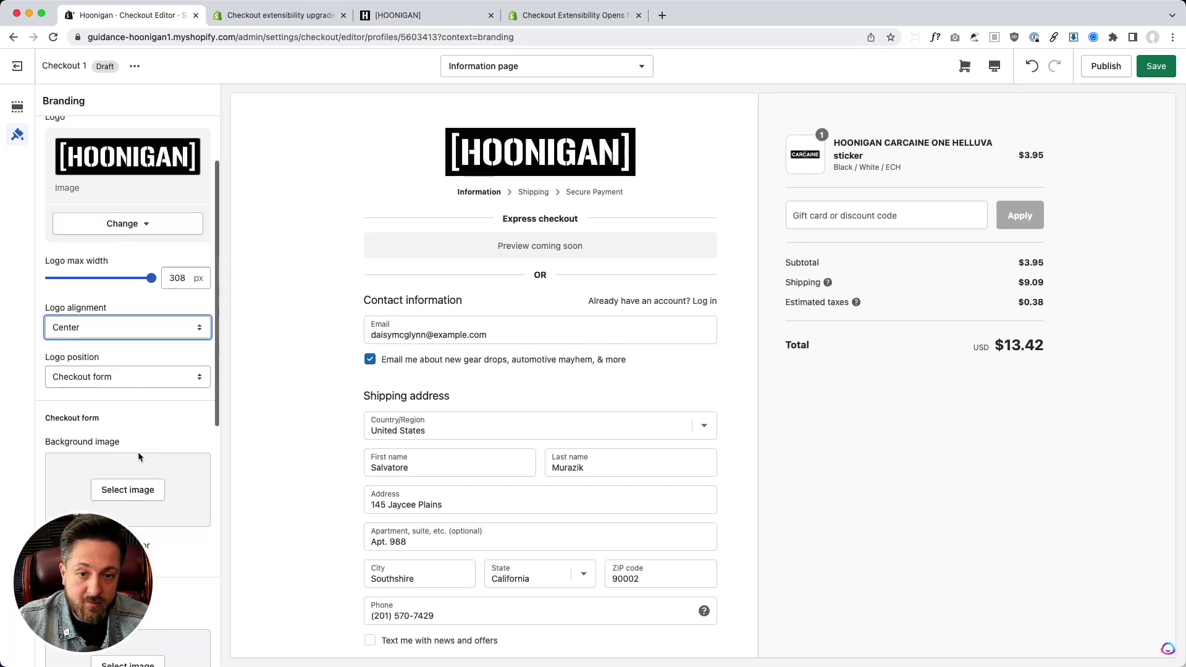
# Try the logo position options, finally placing it in the Checkout form column
pyautogui.click(150, 378)
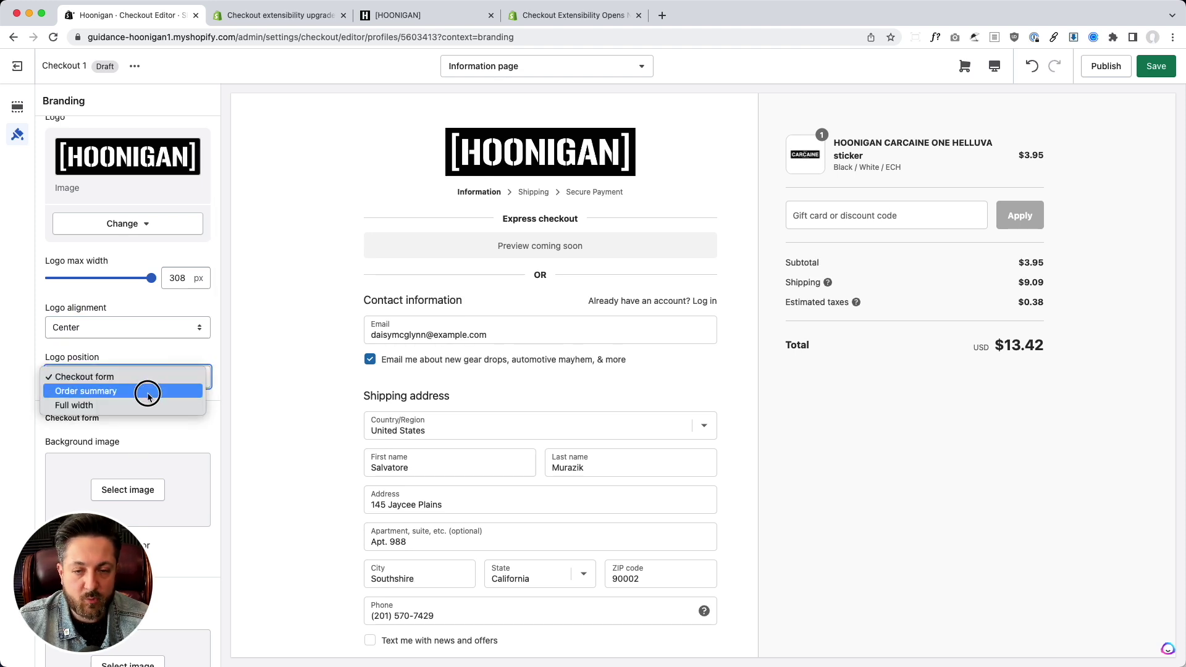
pyautogui.click(149, 392)
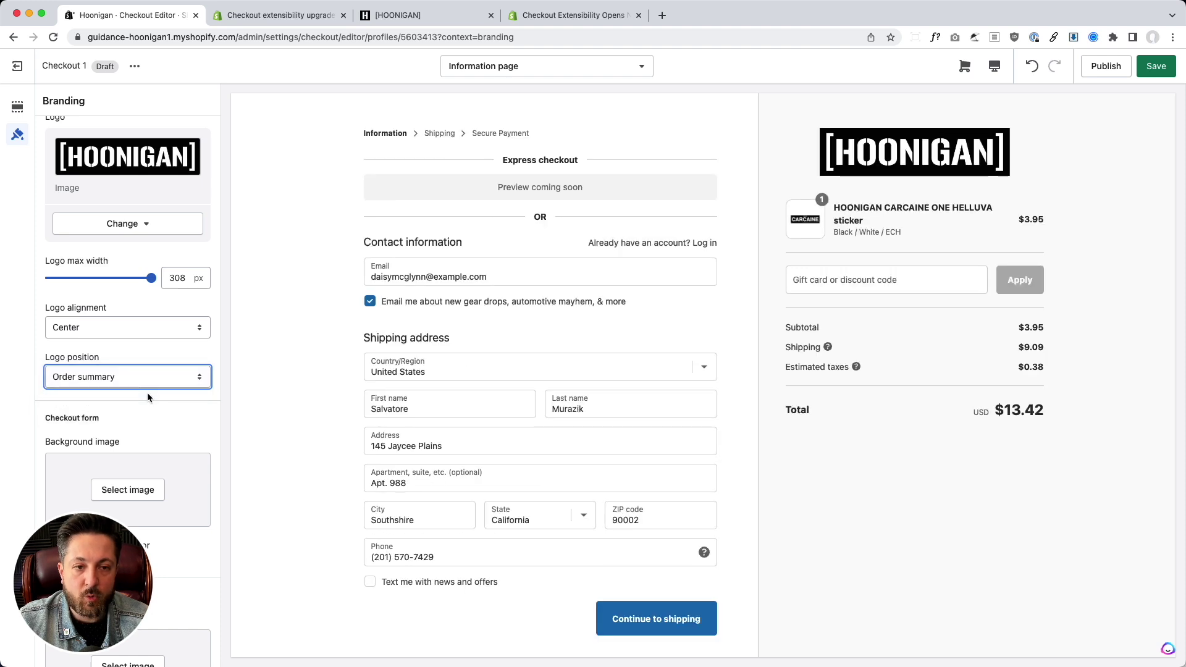
pyautogui.click(149, 384)
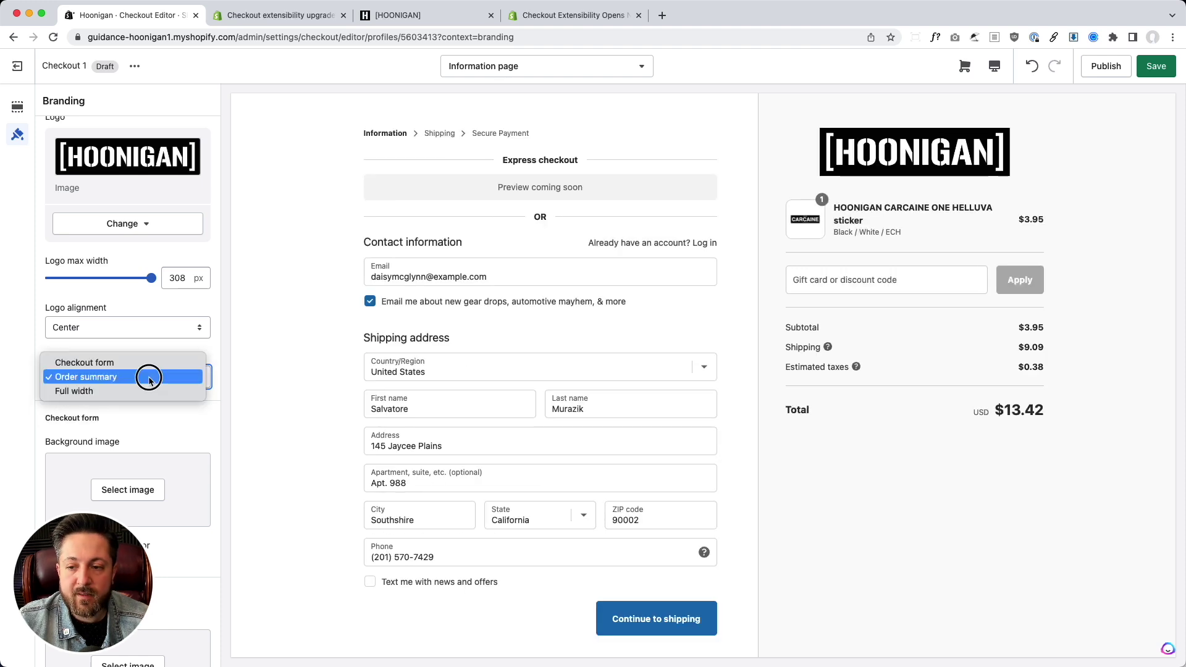
pyautogui.click(149, 409)
pyautogui.click(153, 377)
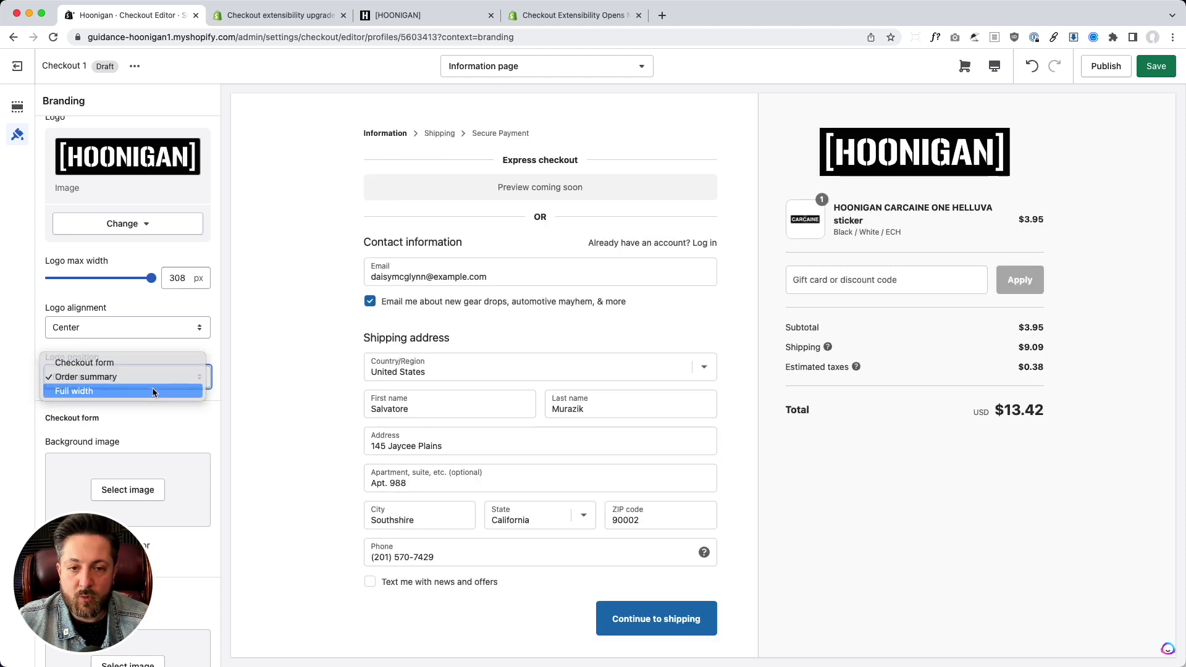
pyautogui.click(154, 391)
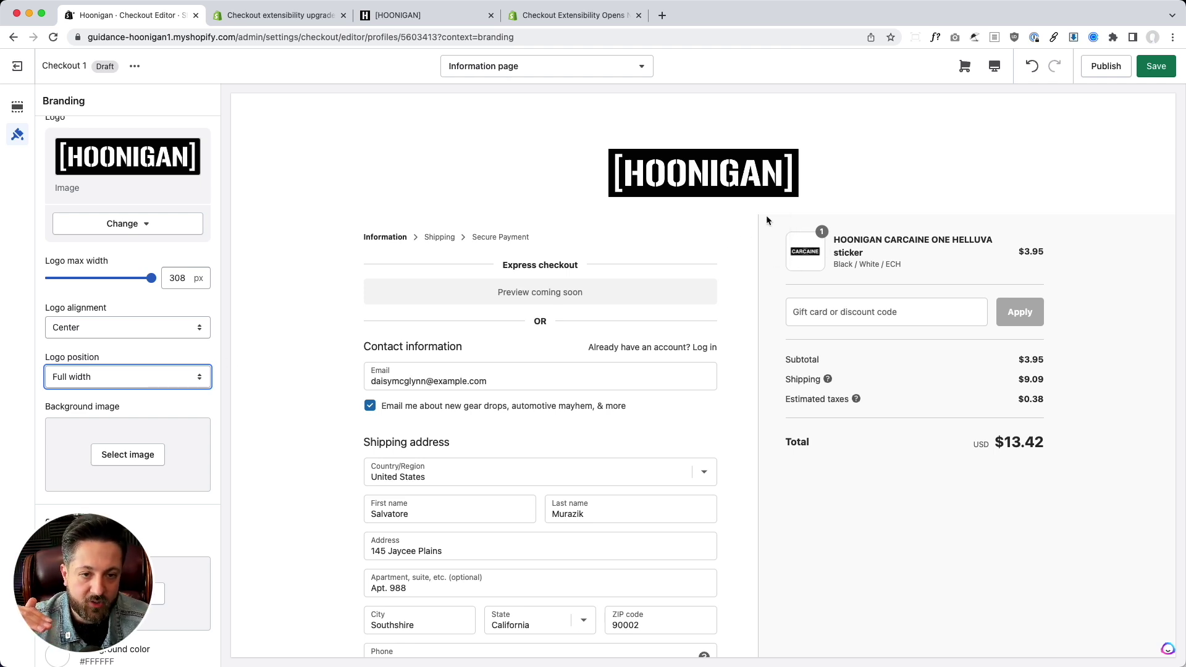
pyautogui.click(134, 378)
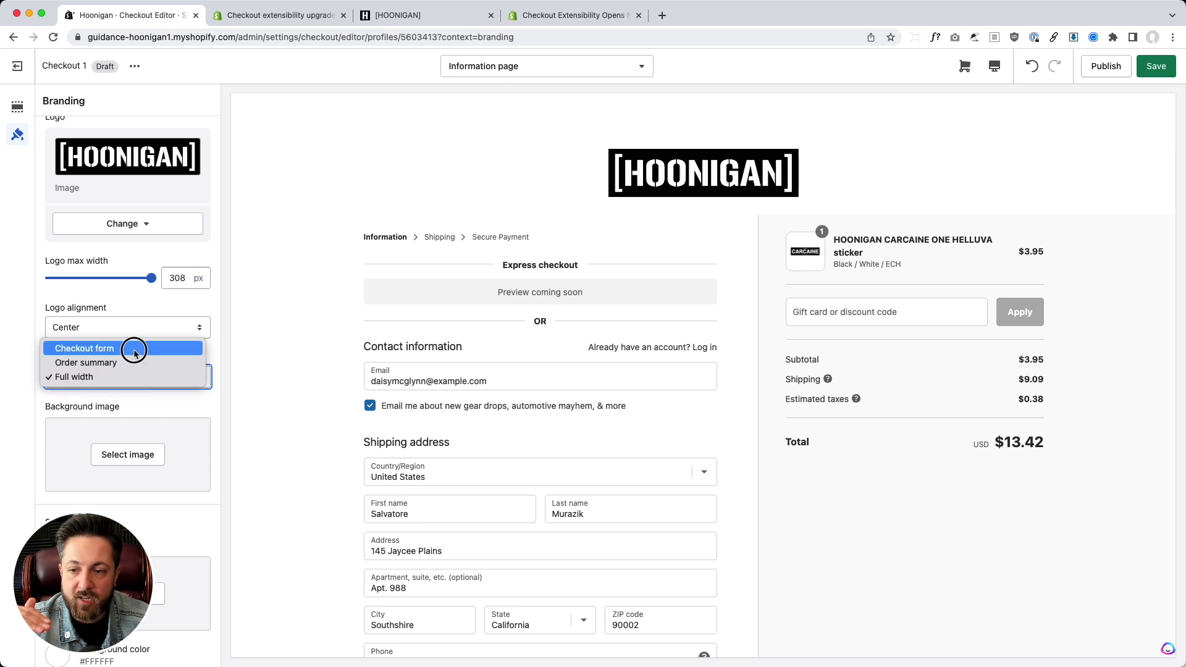
pyautogui.click(131, 346)
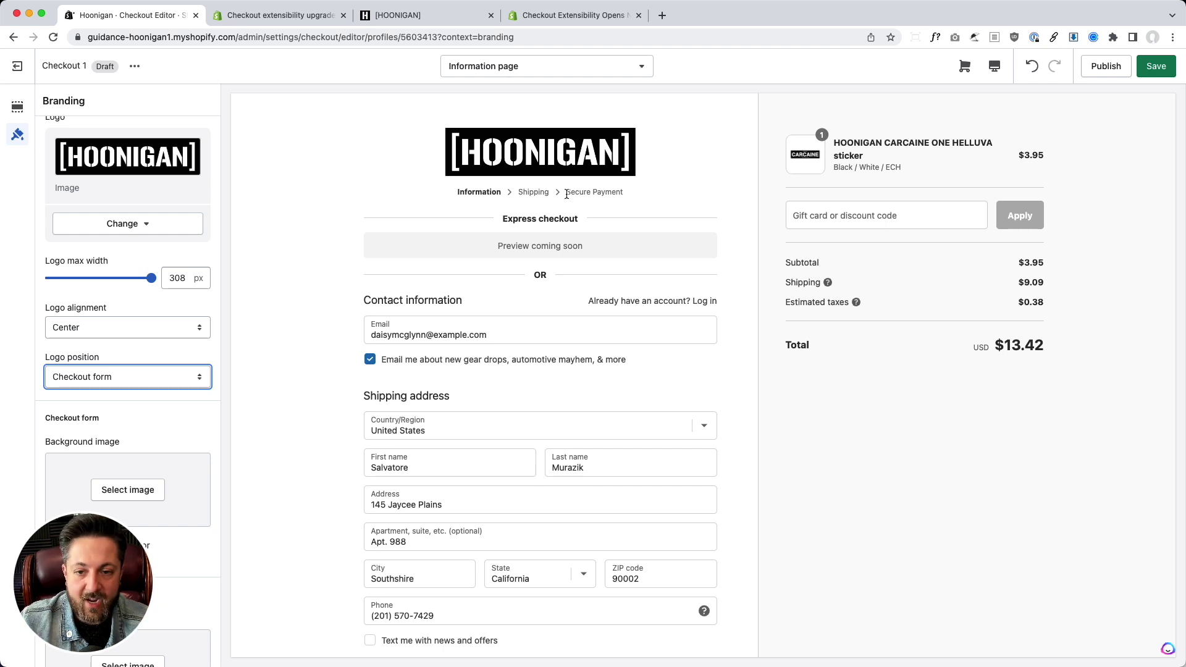
# Set the checkout form background colour to #FEFEFE
pyautogui.scroll(-5, 144, 275)
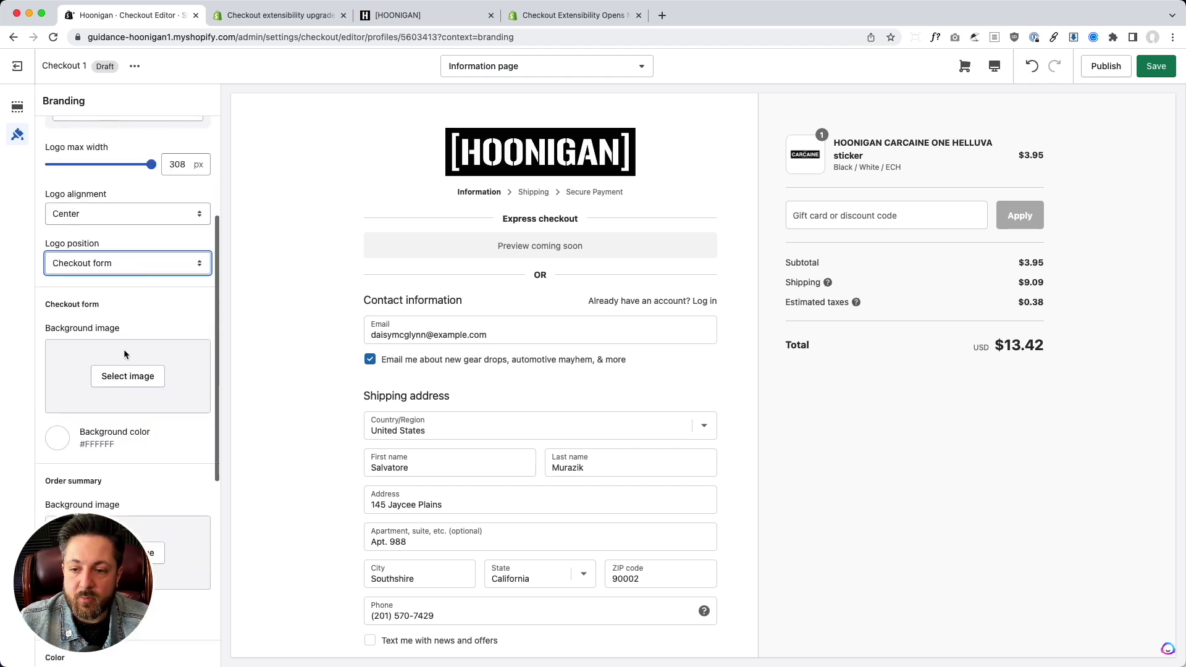
pyautogui.scroll(-6, 124, 354)
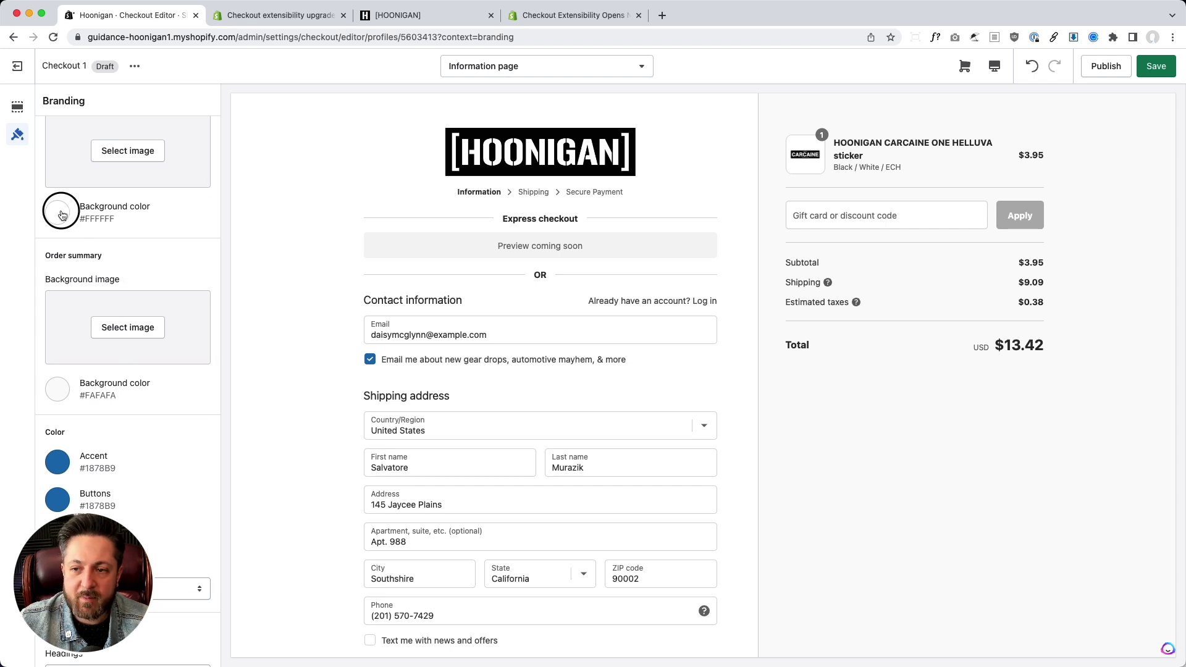
pyautogui.click(59, 212)
pyautogui.press('super+a')
pyautogui.write('fefefe')
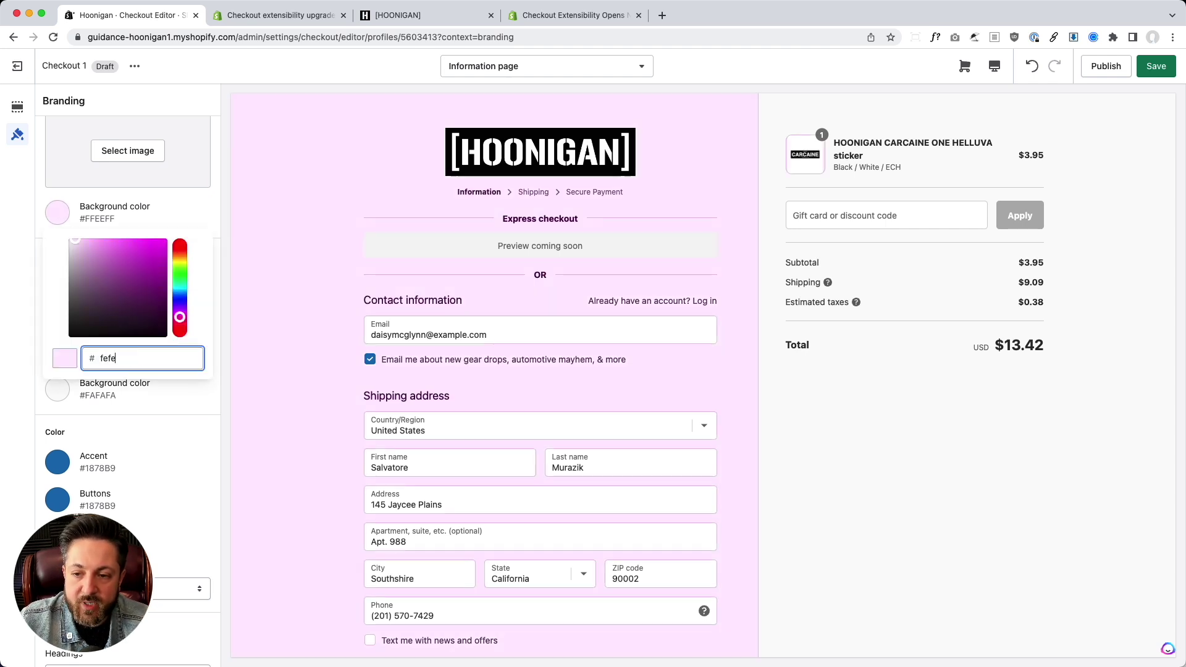
pyautogui.click(215, 207)
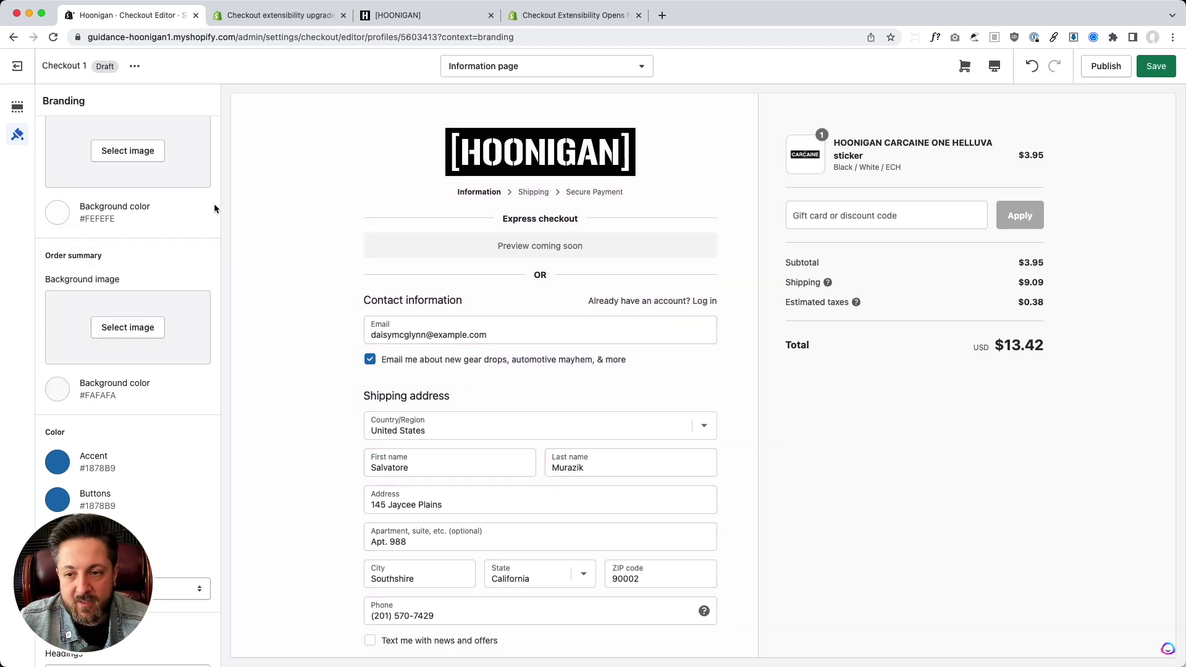
# Open the Hoonigan storefront's Men's Clothing page for reference
pyautogui.scroll(-1, 215, 208)
pyautogui.scroll(-1, 215, 209)
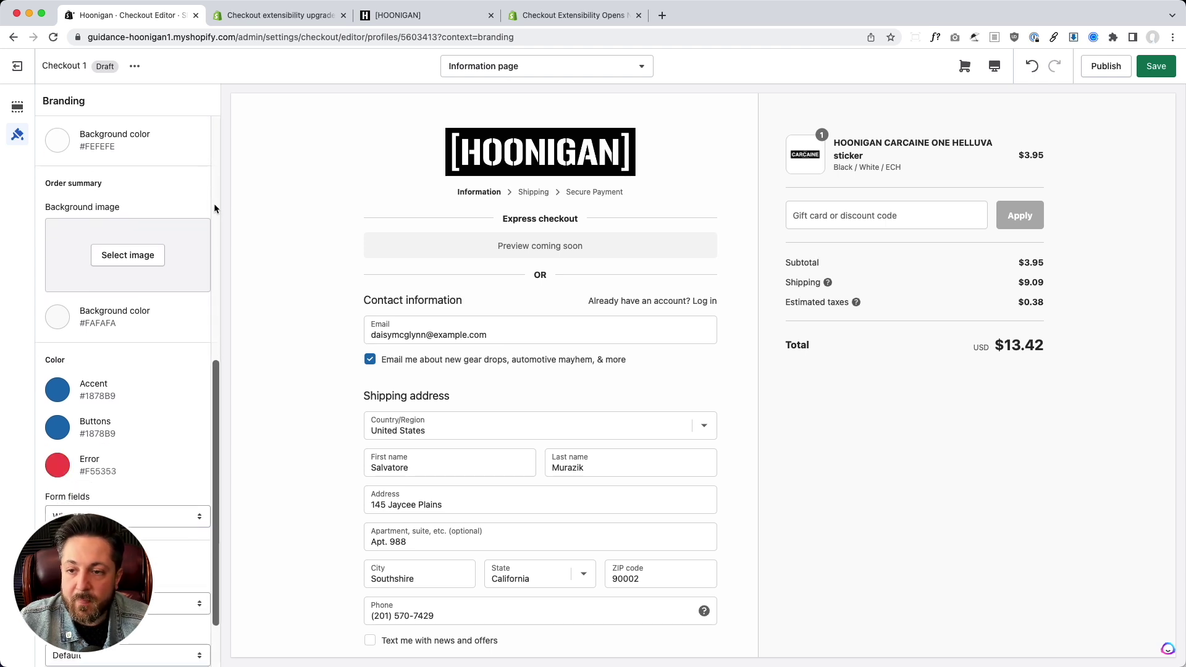
pyautogui.scroll(-1, 157, 188)
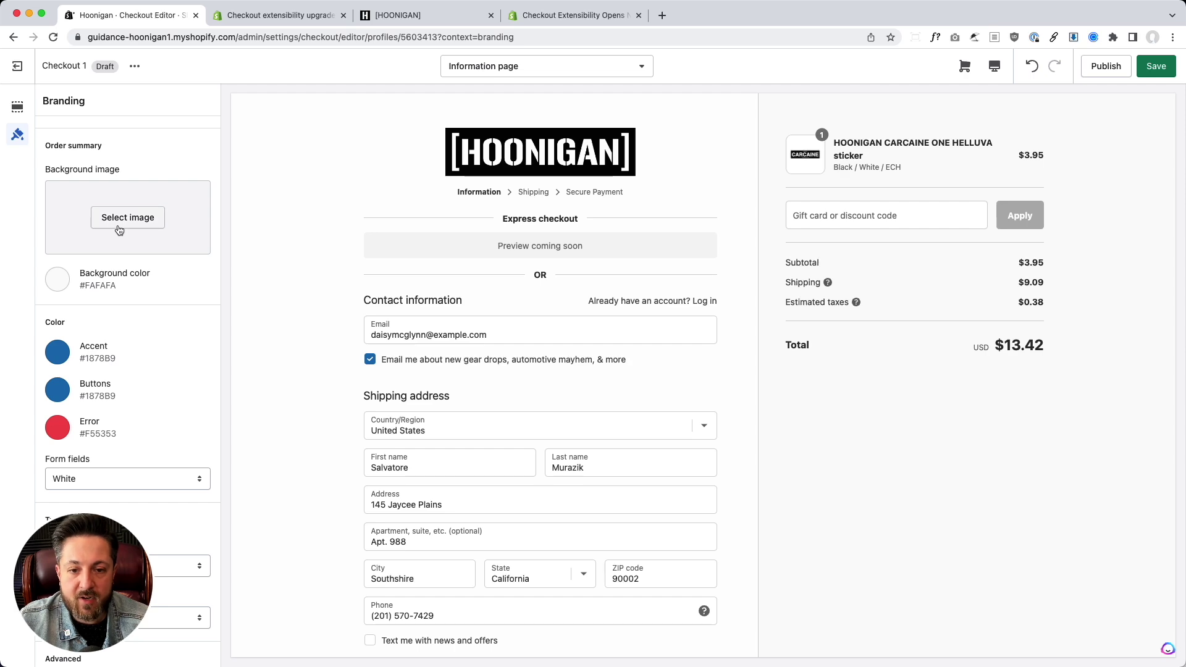
pyautogui.click(398, 15)
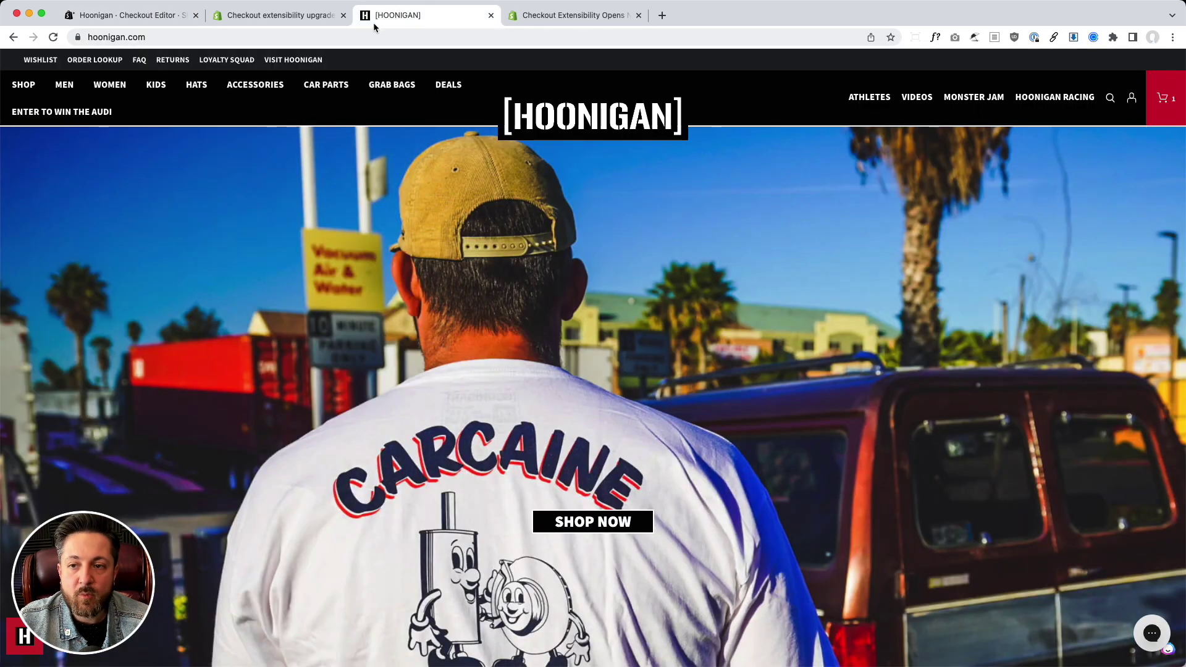
pyautogui.click(64, 84)
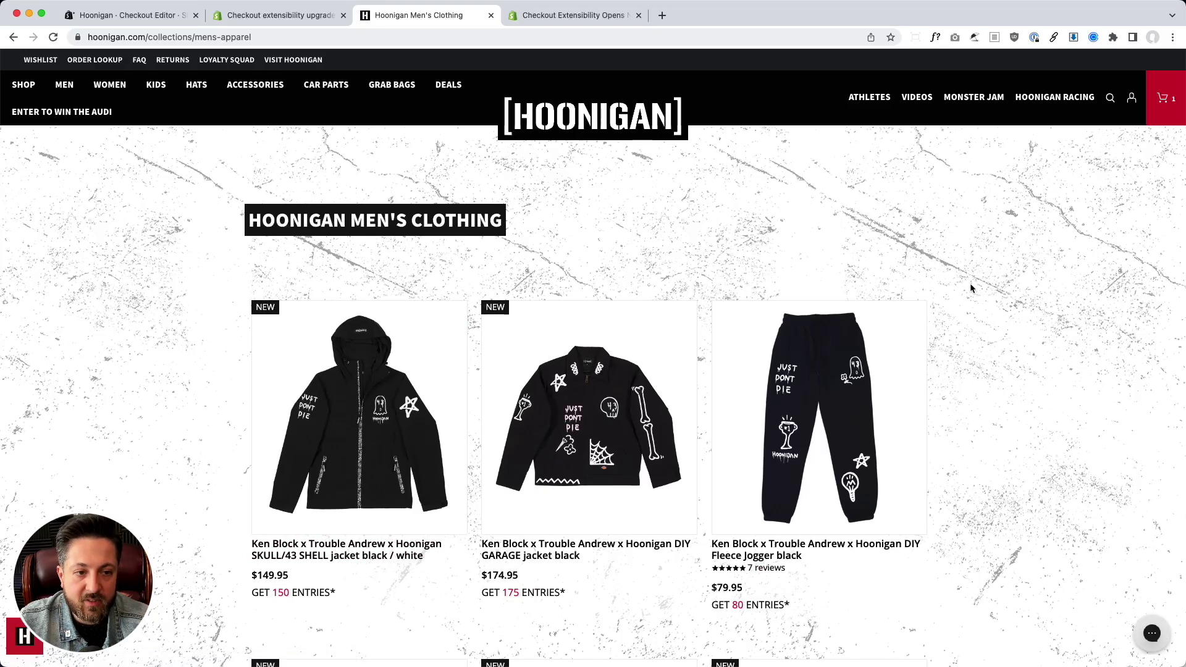
# Use the bg-lighter image as the order summary background
pyautogui.click(282, 16)
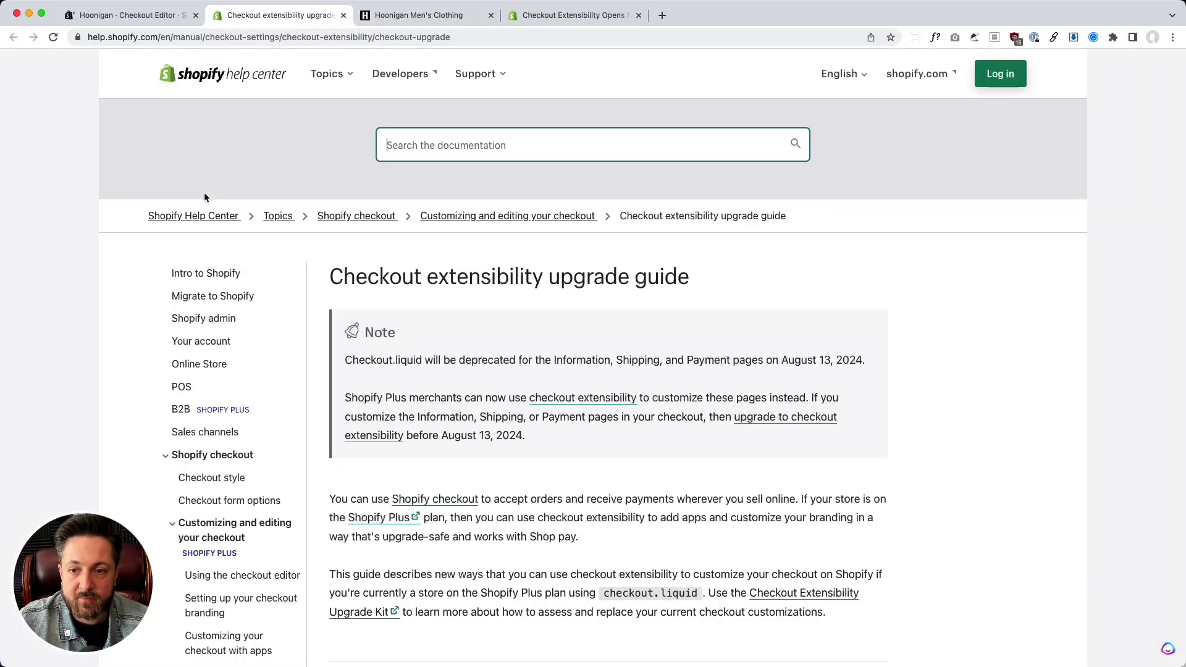
pyautogui.click(158, 15)
pyautogui.click(96, 217)
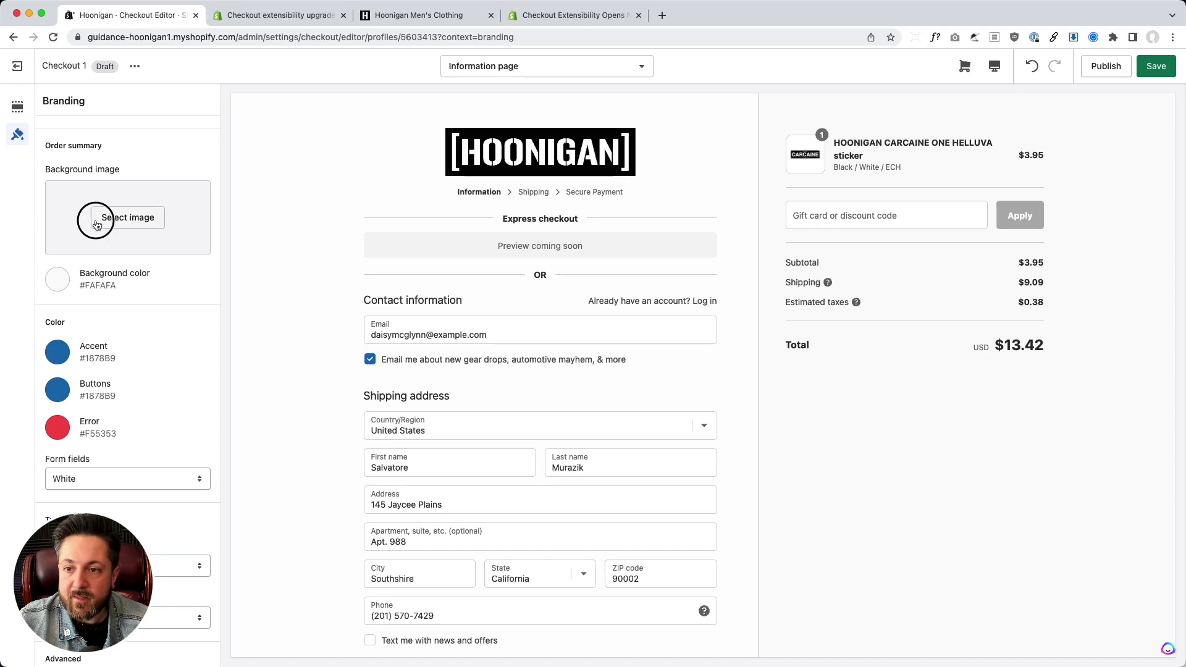
pyautogui.click(328, 332)
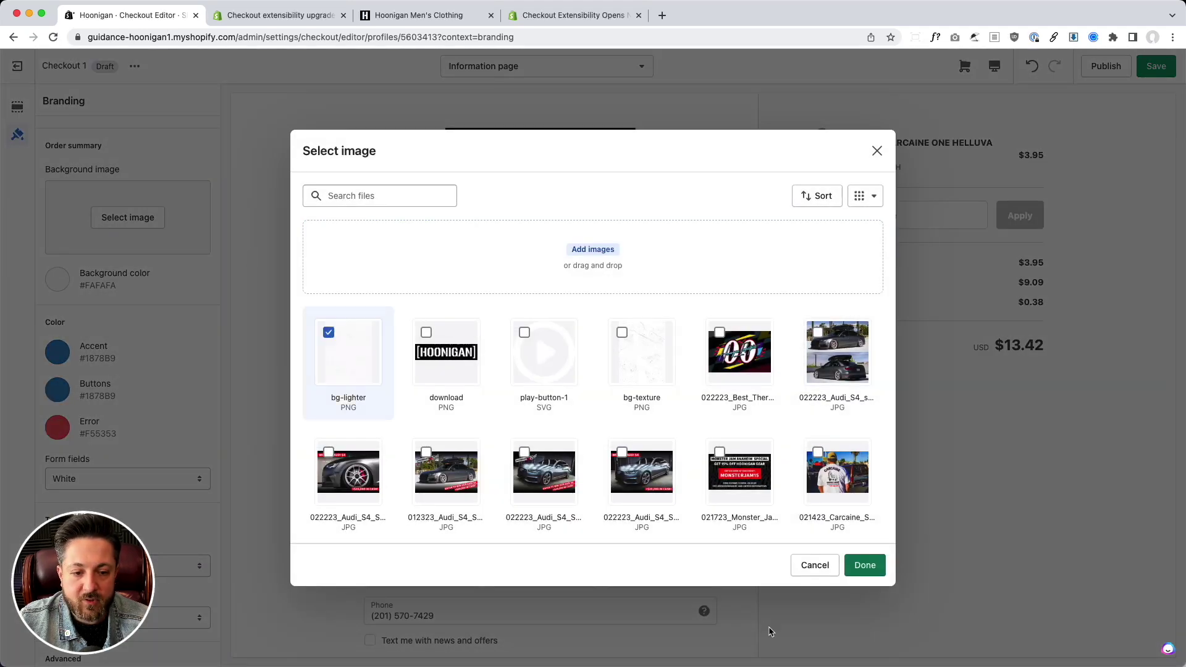
pyautogui.click(865, 565)
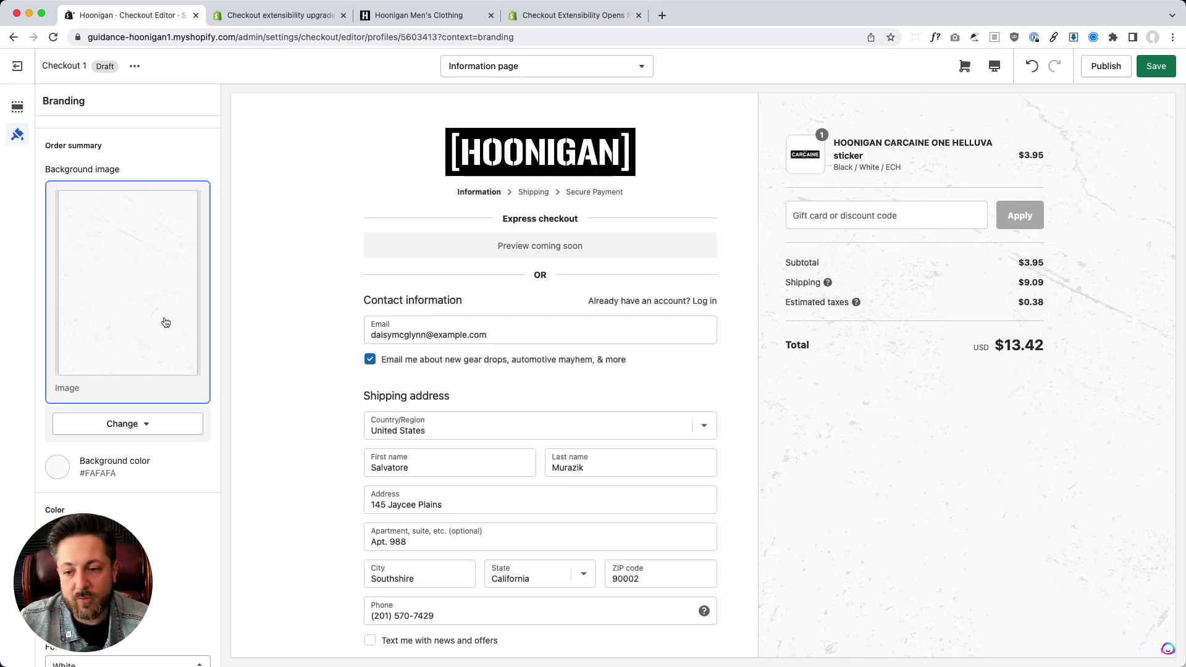
pyautogui.scroll(-4, 164, 321)
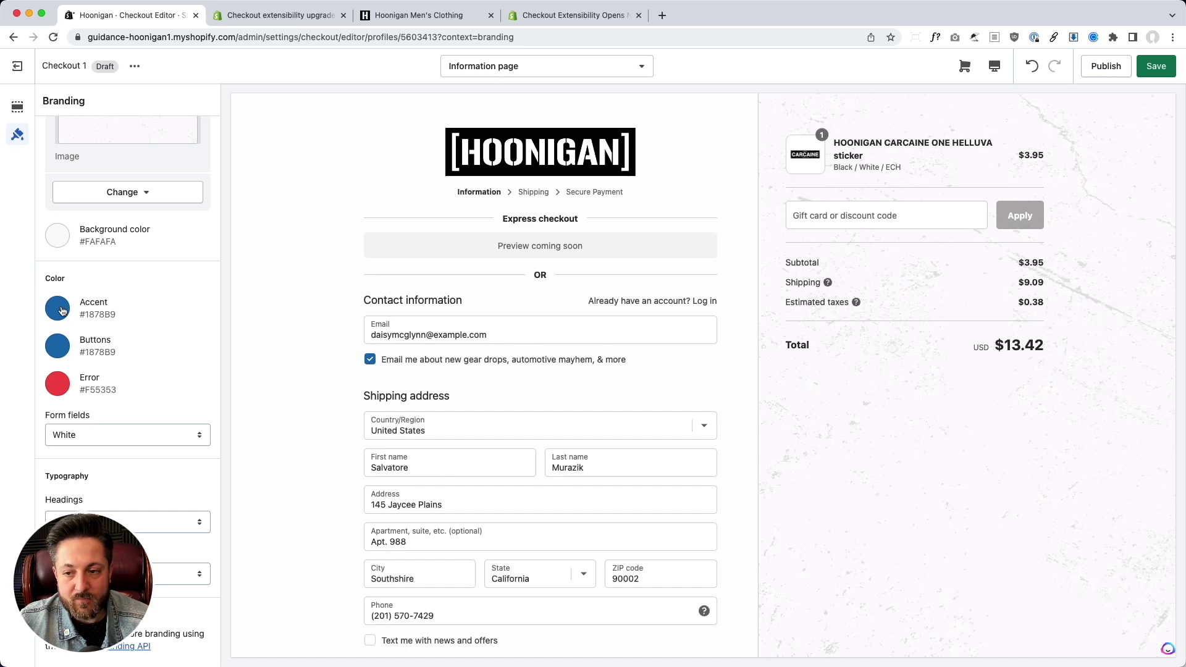
# Set the accent colour to #333333
pyautogui.click(58, 309)
pyautogui.doubleClick(144, 455)
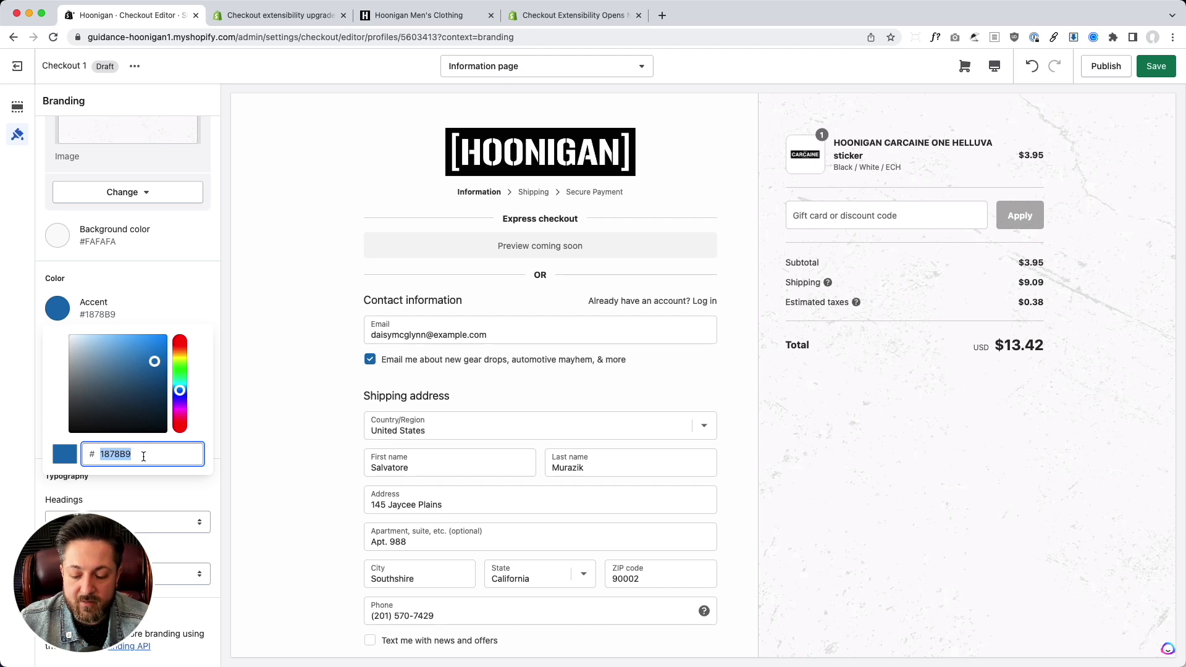
pyautogui.write('333')
pyautogui.click(202, 316)
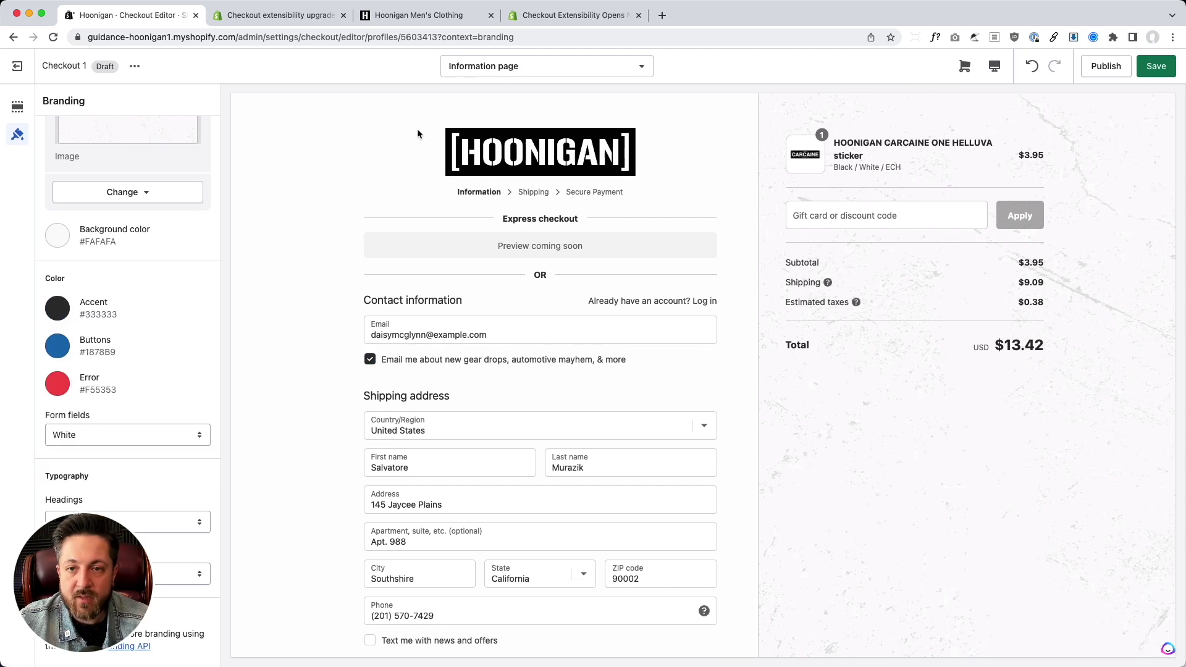
# Sample the store's brand red and set the buttons colour to #D00A2D
pyautogui.click(430, 17)
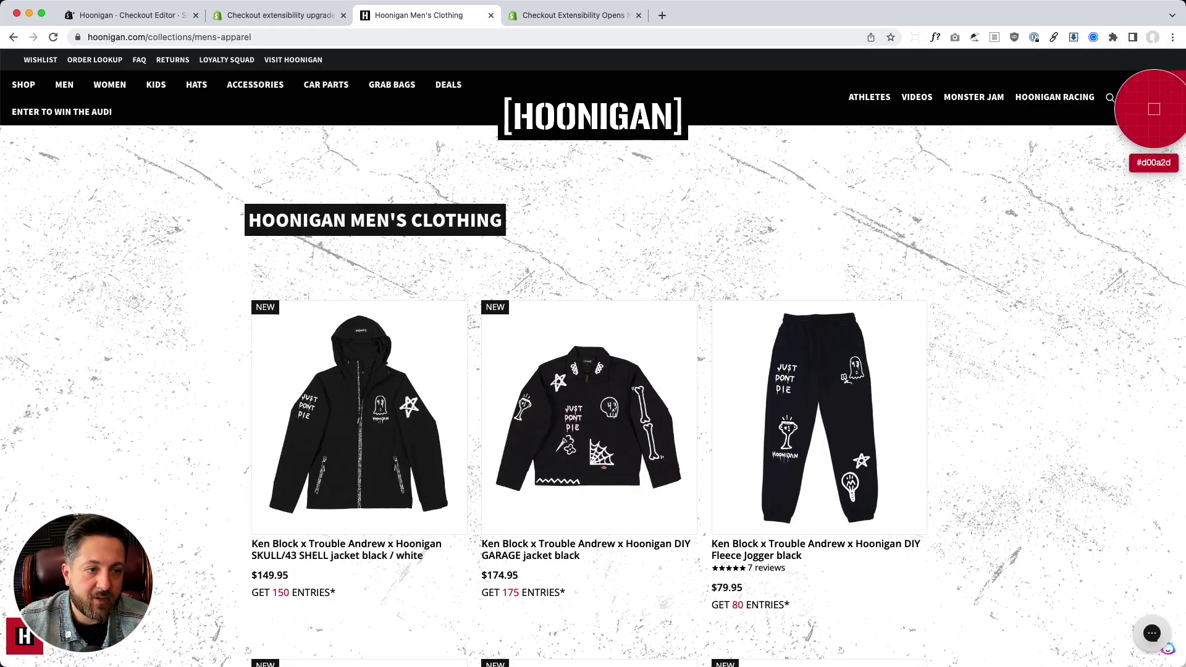
pyautogui.click(135, 17)
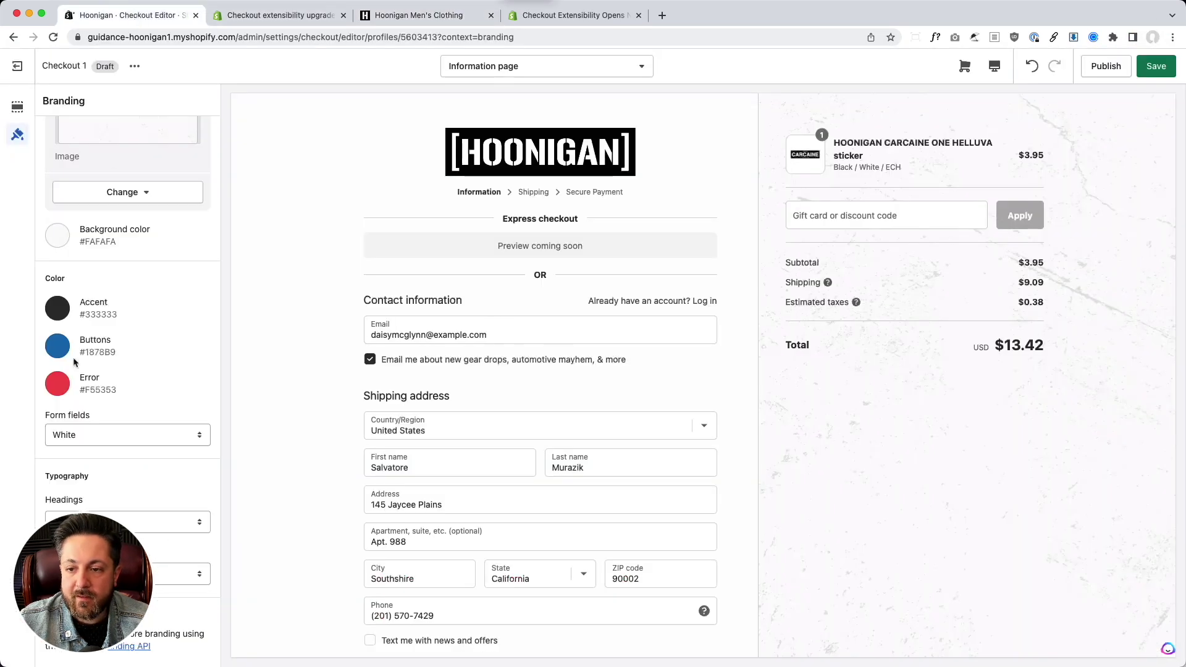
pyautogui.click(62, 386)
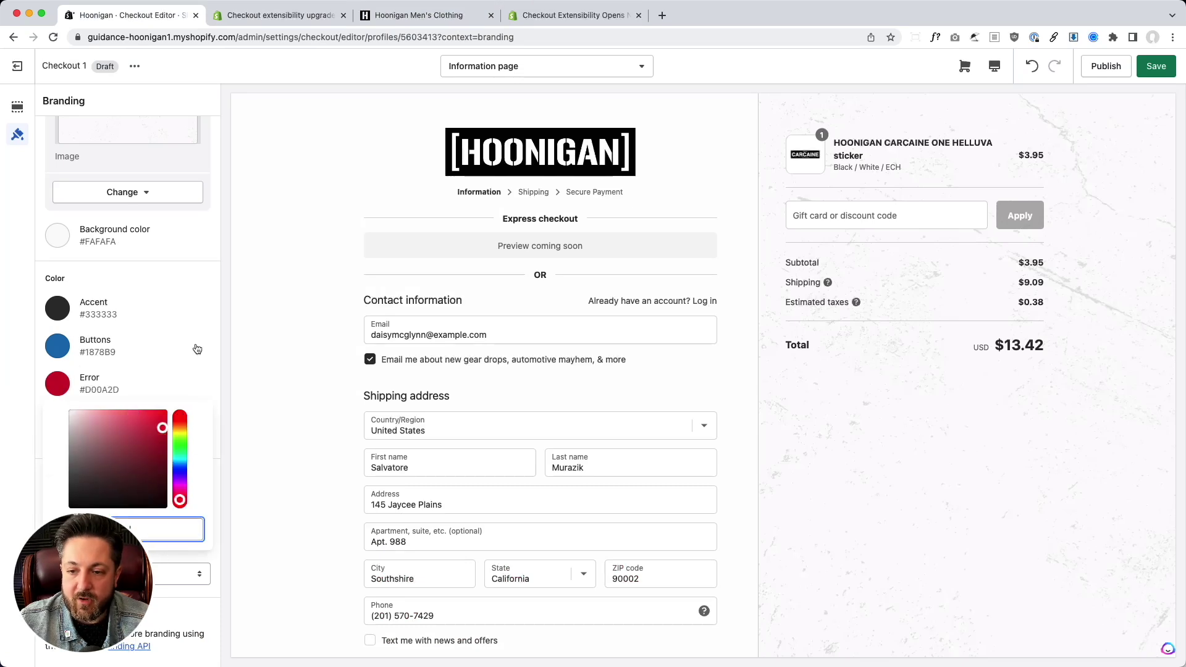
pyautogui.click(57, 345)
pyautogui.moveTo(118, 554); pyautogui.dragTo(1044, 561)
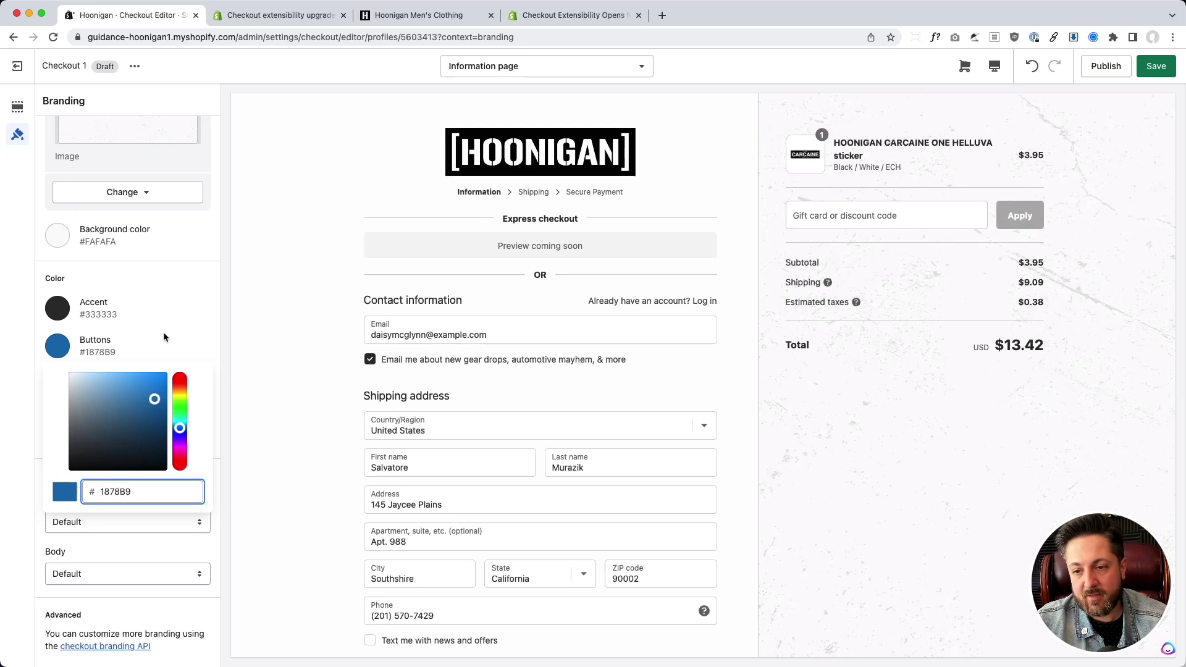
pyautogui.doubleClick(143, 486)
pyautogui.write('d00a2d')
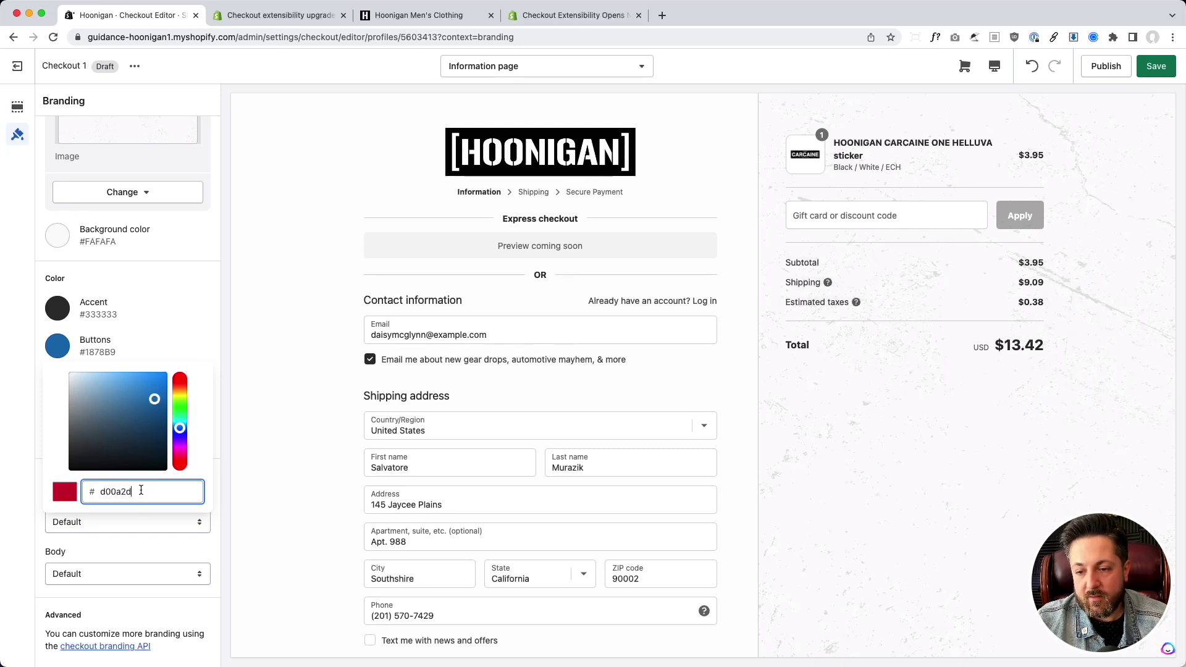
pyautogui.click(224, 324)
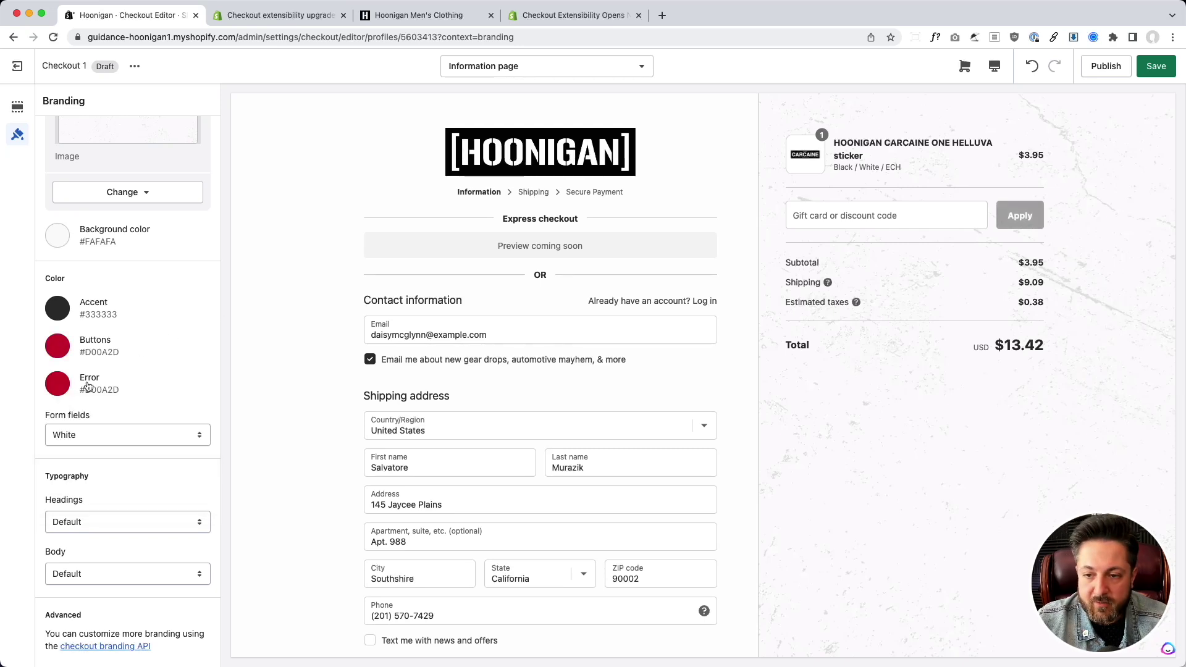
# Brighten the error colour to vivid red #FF002C
pyautogui.click(60, 386)
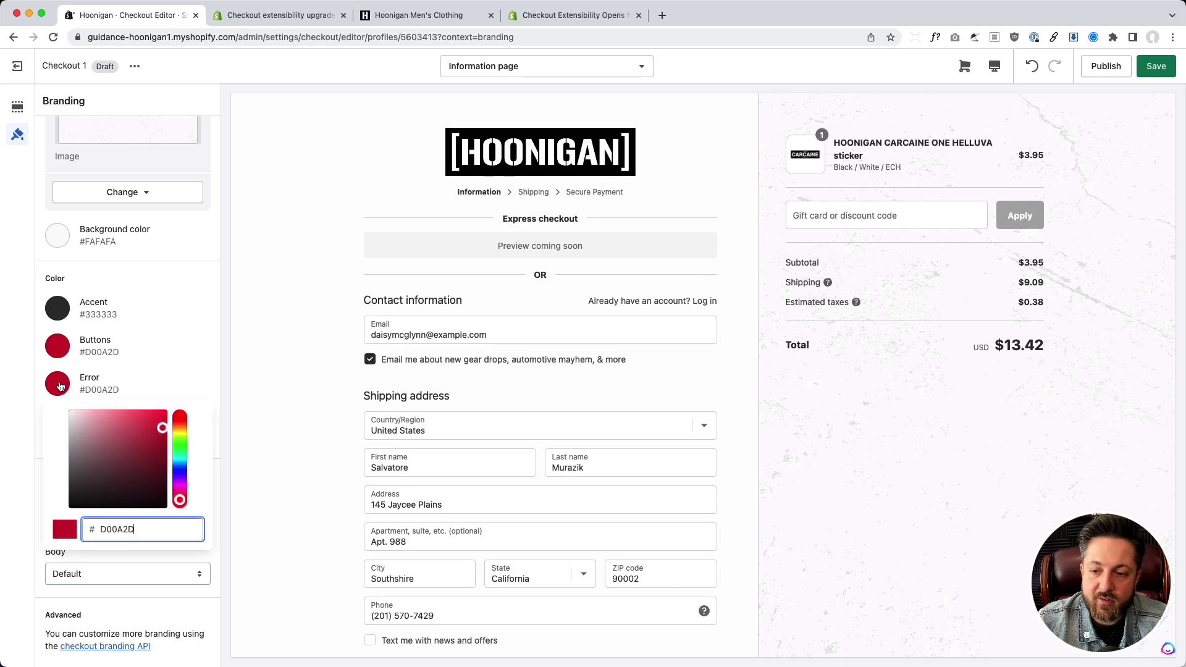
pyautogui.moveTo(162, 427); pyautogui.dragTo(197, 383)
pyautogui.click(197, 382)
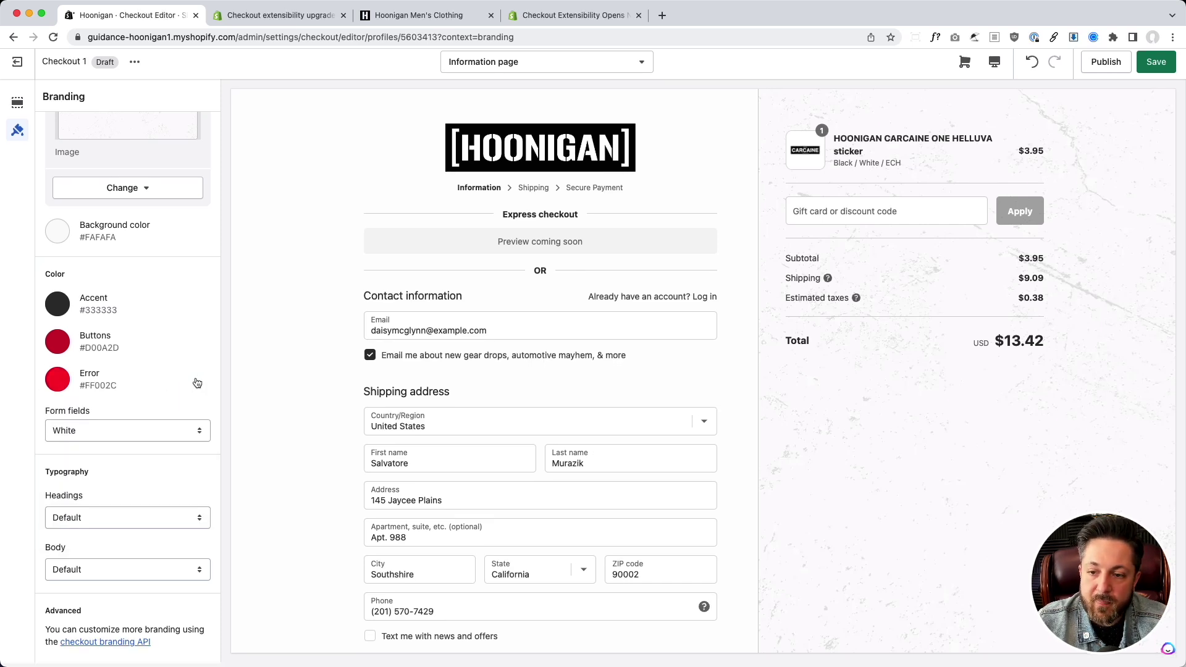
pyautogui.click(140, 439)
# Keep form fields white and identify the Hoonigan store's heading and product fonts with WhatFont
pyautogui.click(139, 468)
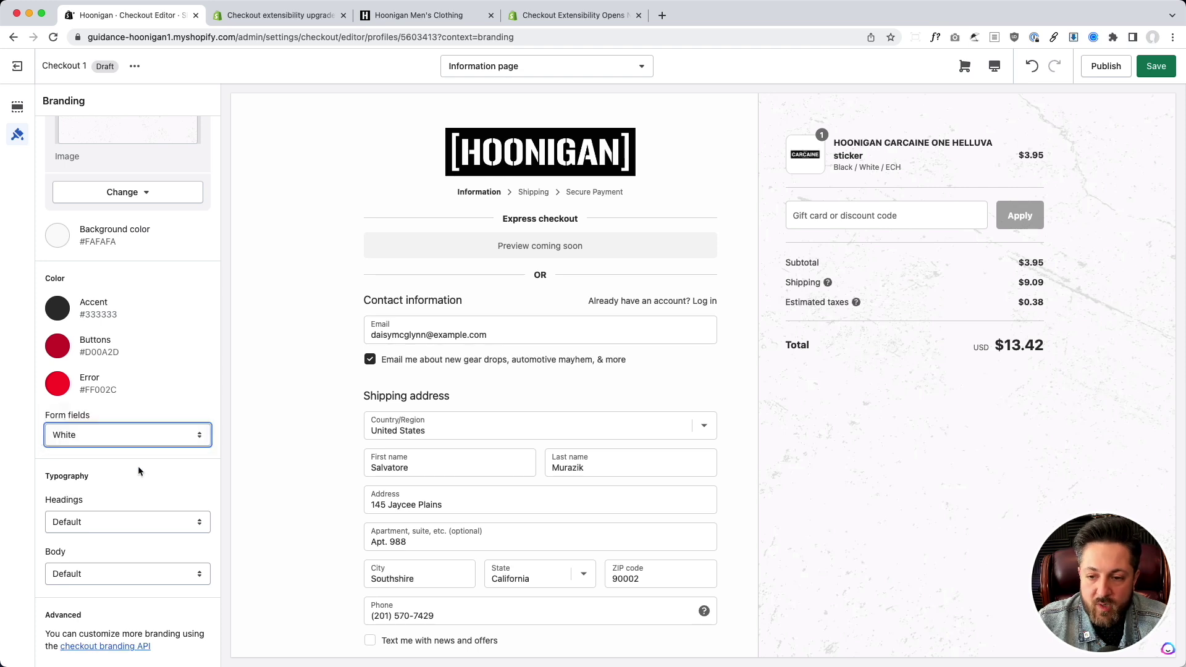
pyautogui.click(128, 524)
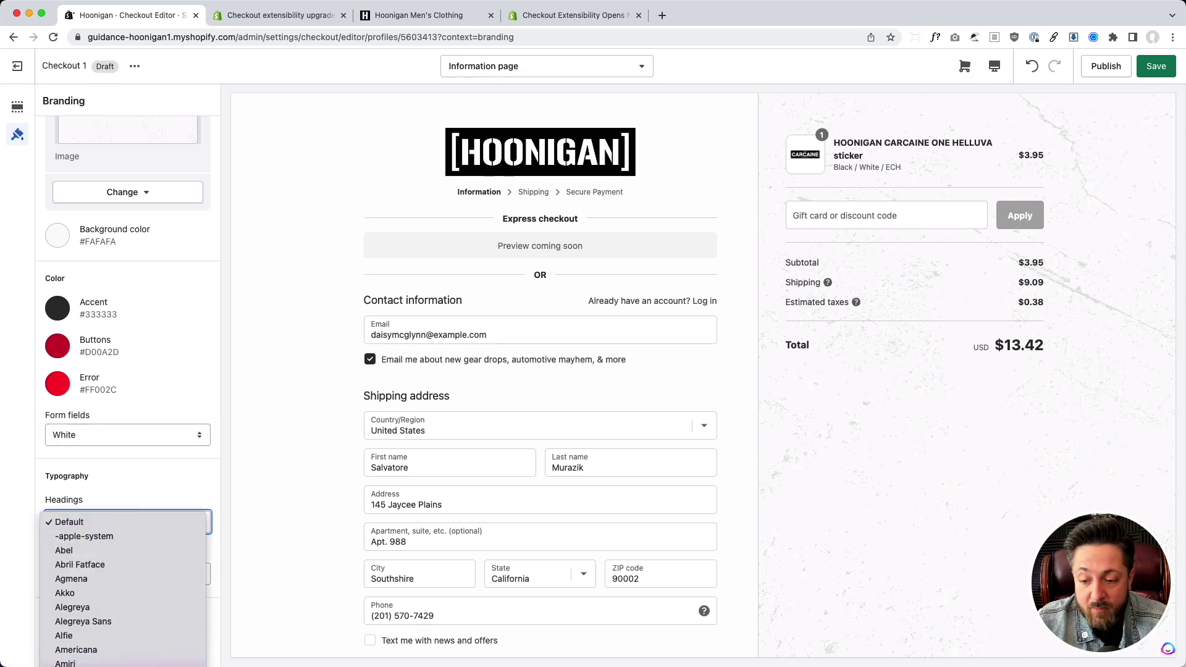
pyautogui.scroll(-5, 123, 556)
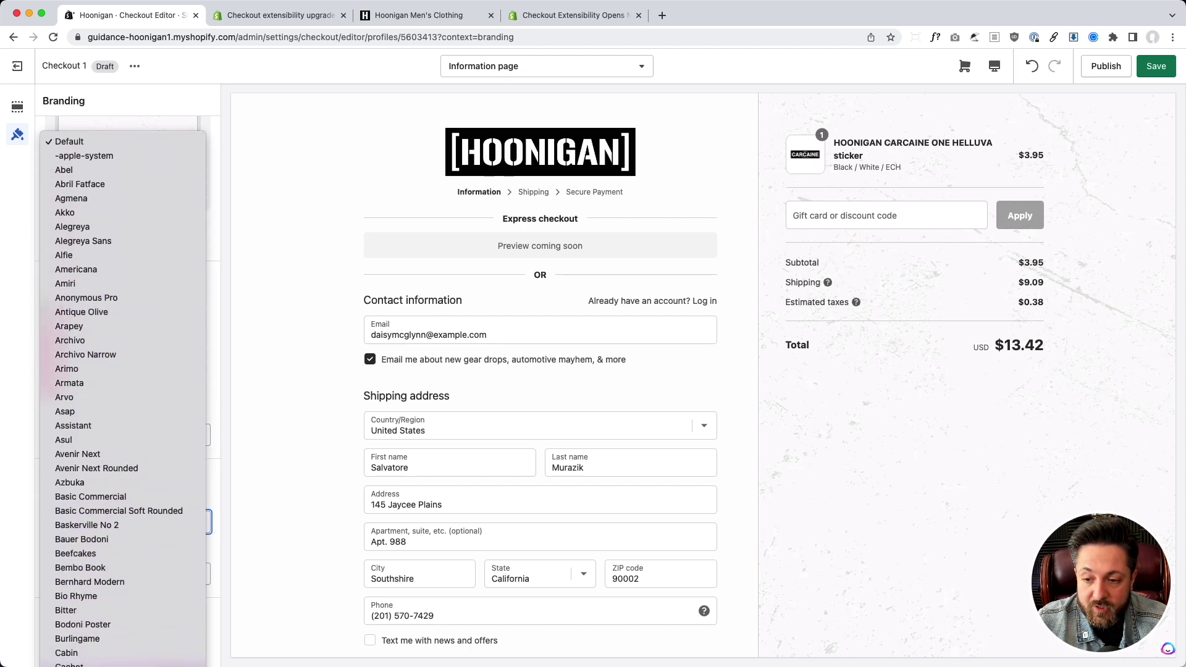
pyautogui.click(344, 582)
pyautogui.click(426, 15)
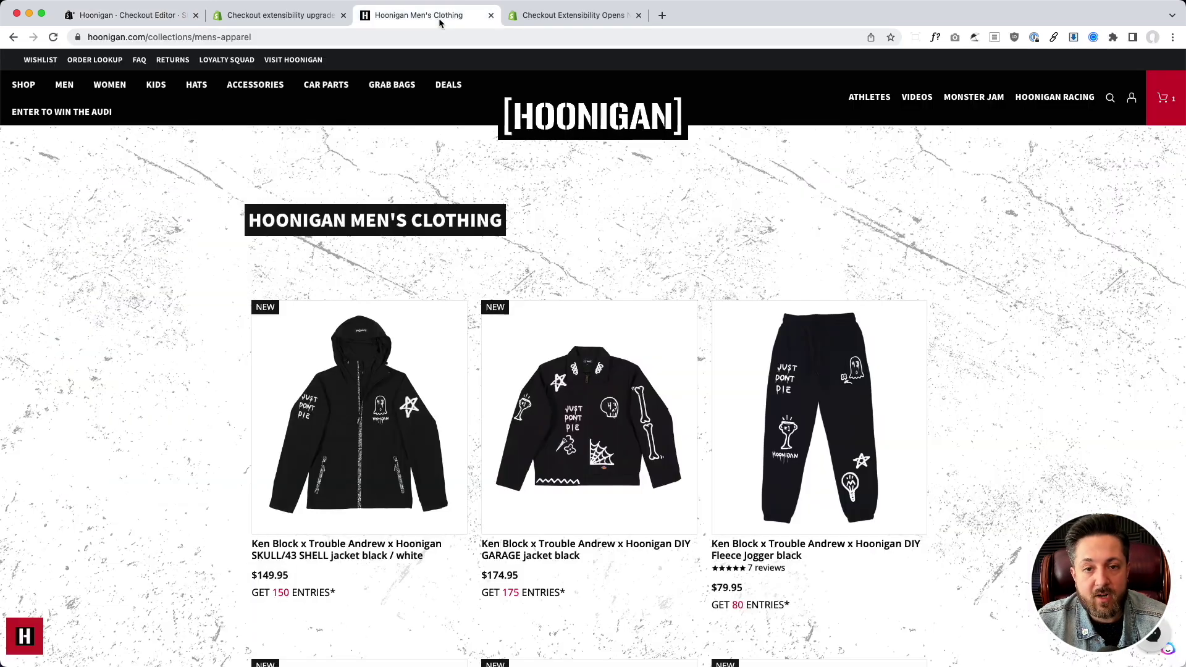
pyautogui.click(935, 37)
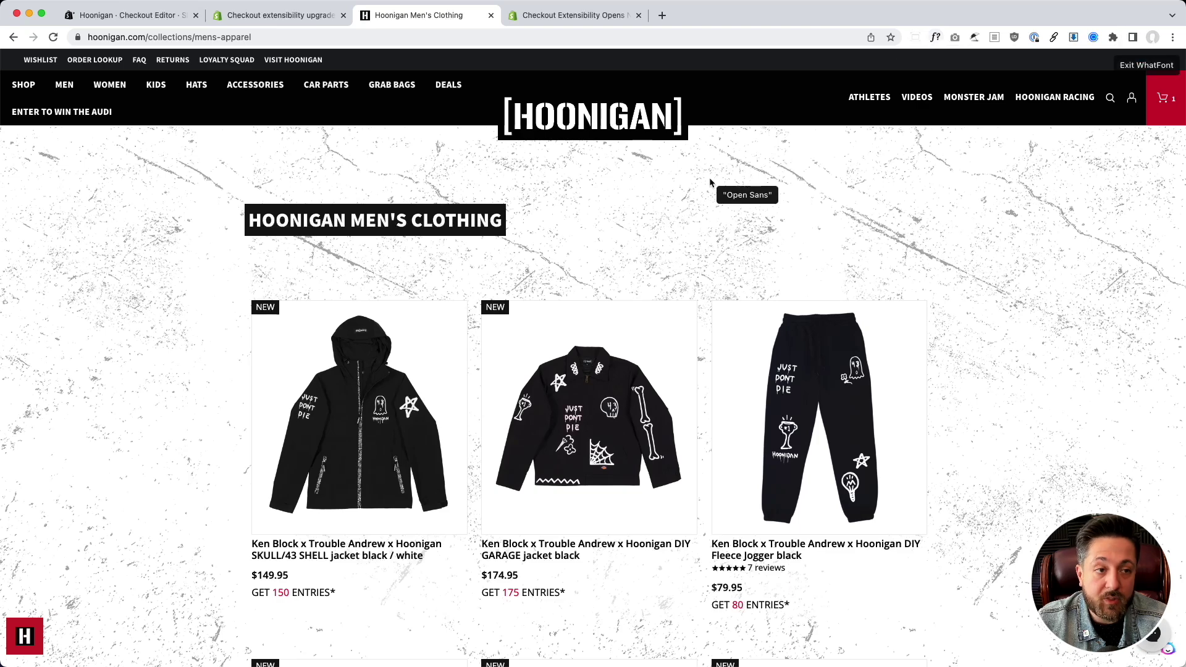
pyautogui.click(429, 224)
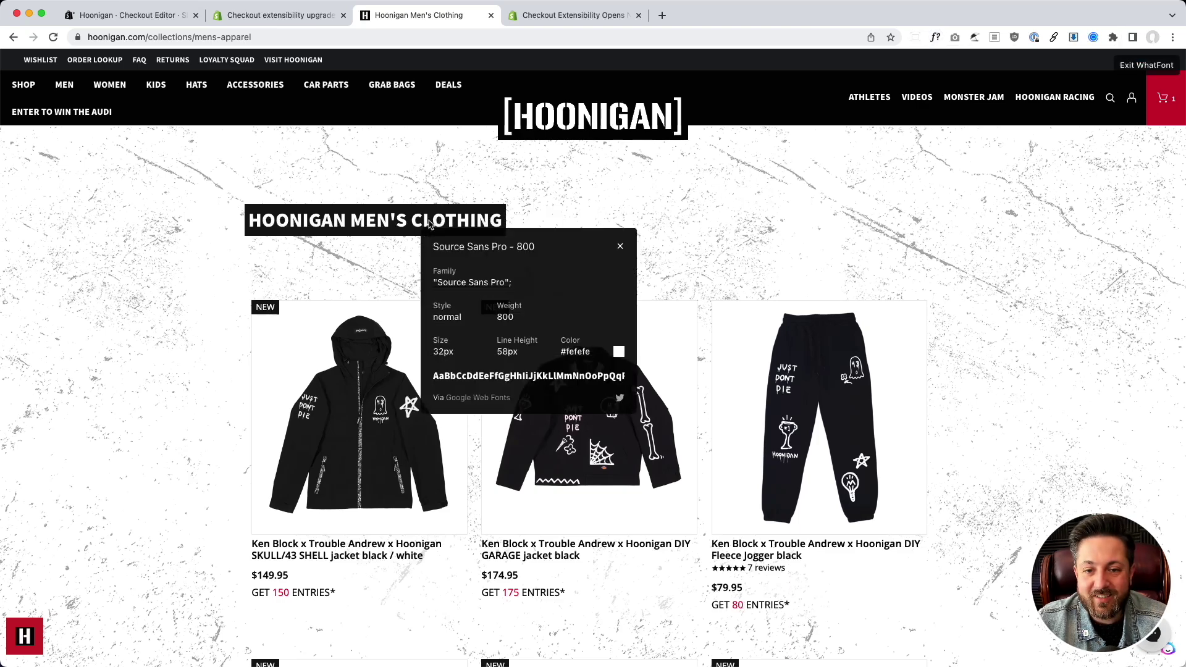
pyautogui.click(319, 558)
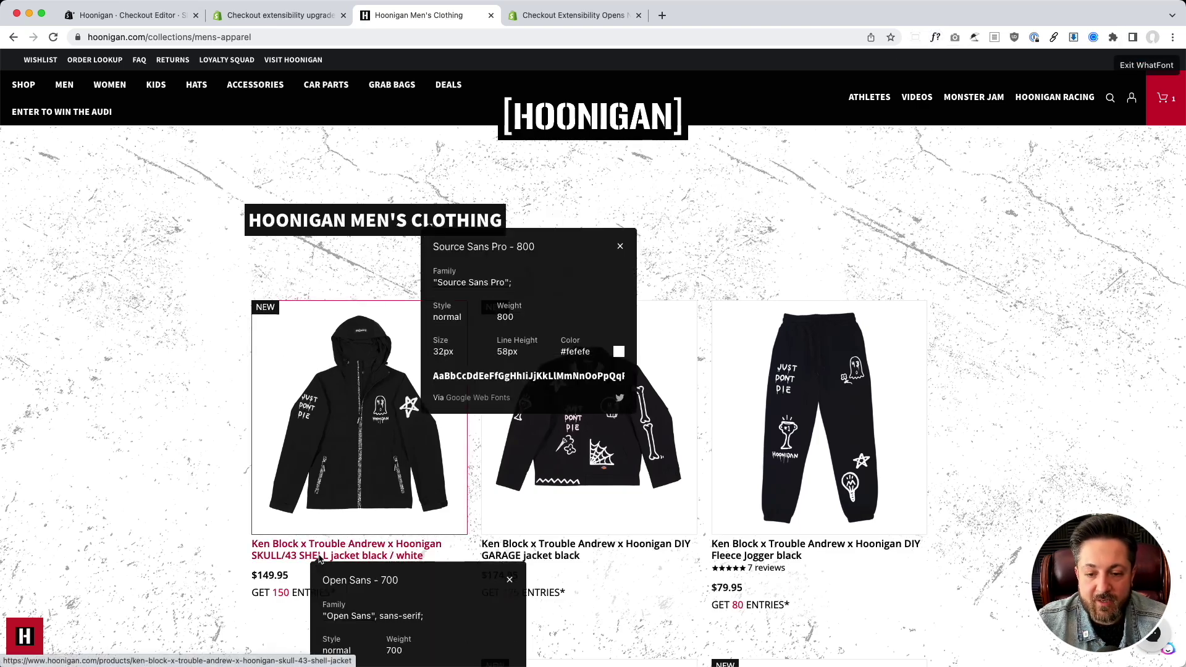
pyautogui.press('Escape')
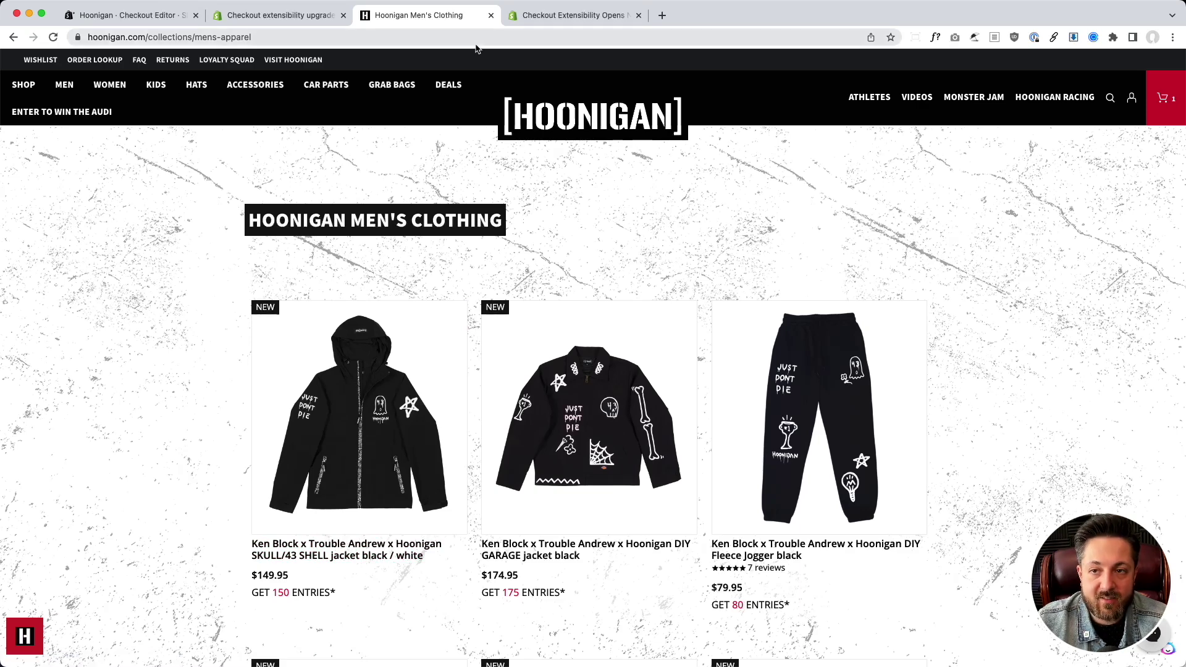
# Set checkout headings to Source Sans Pro and body text to Open Sans
pyautogui.click(126, 15)
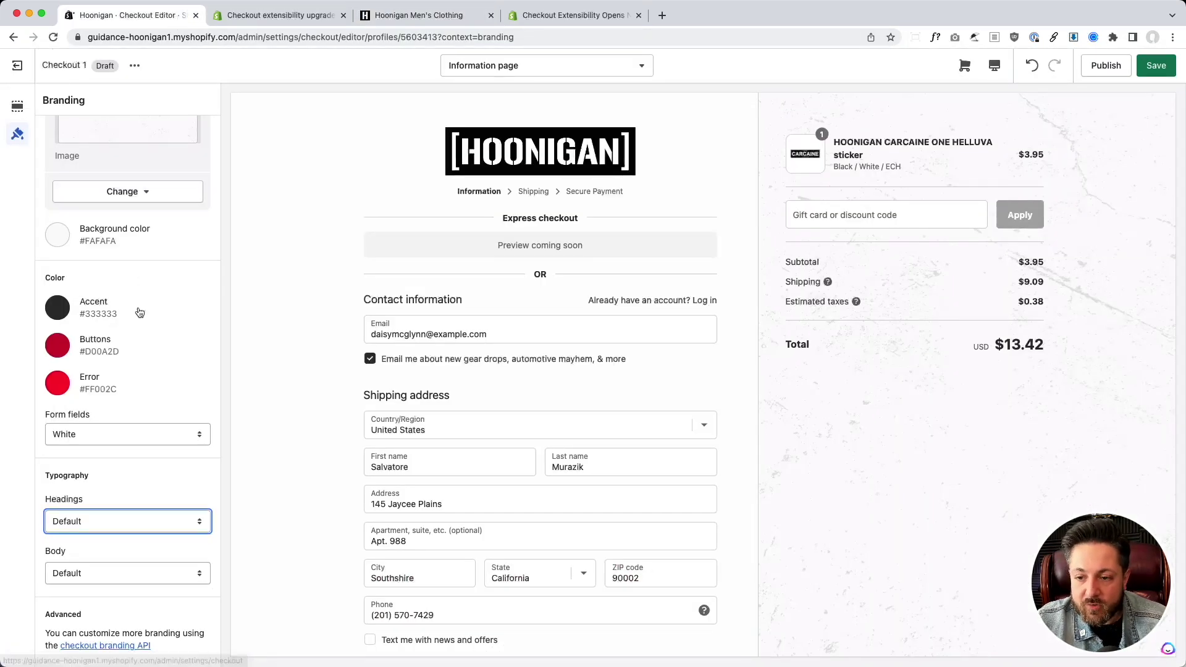
pyautogui.click(117, 528)
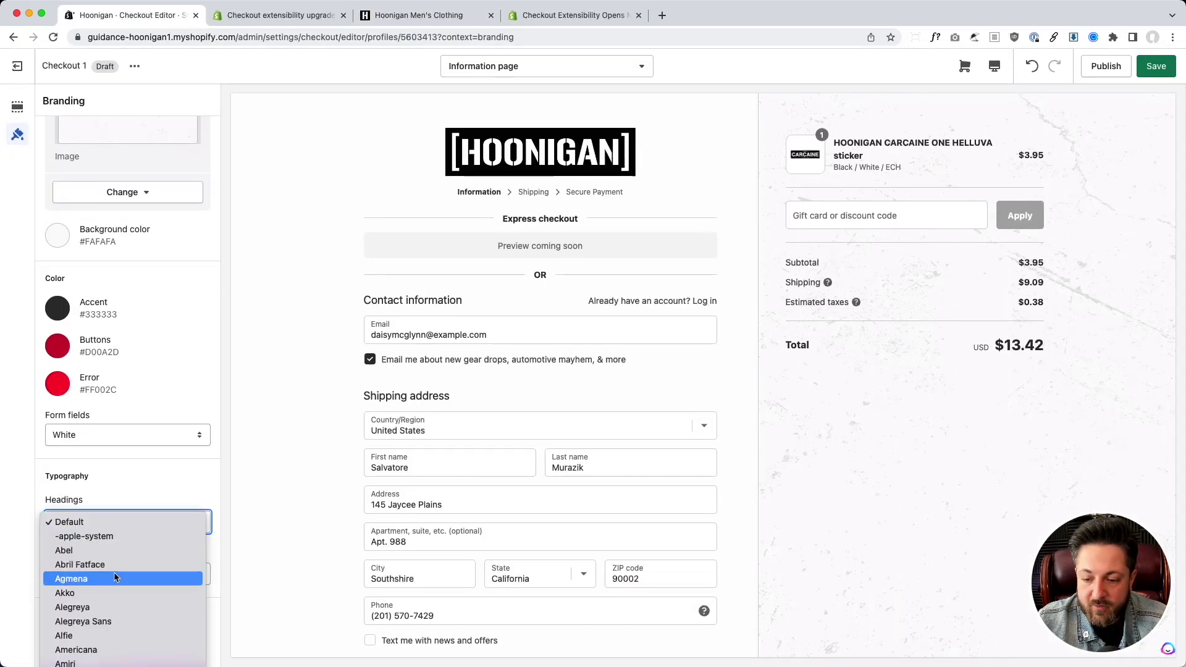
pyautogui.scroll(-15, 114, 572)
pyautogui.scroll(-2, 114, 572)
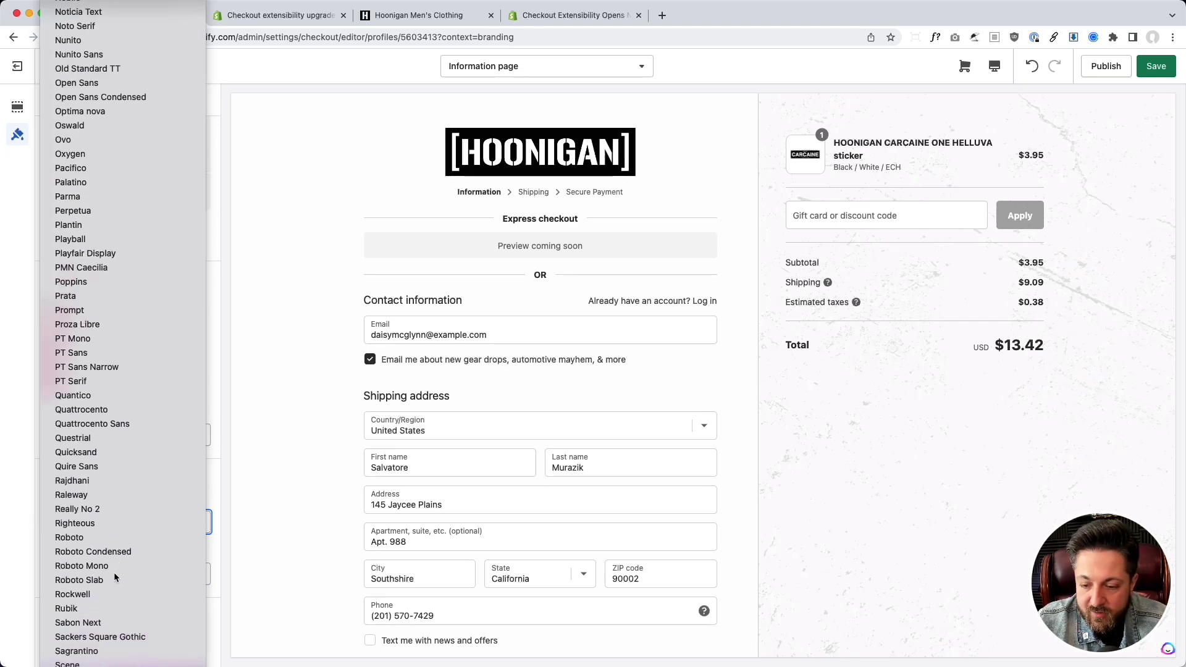
pyautogui.press('Escape')
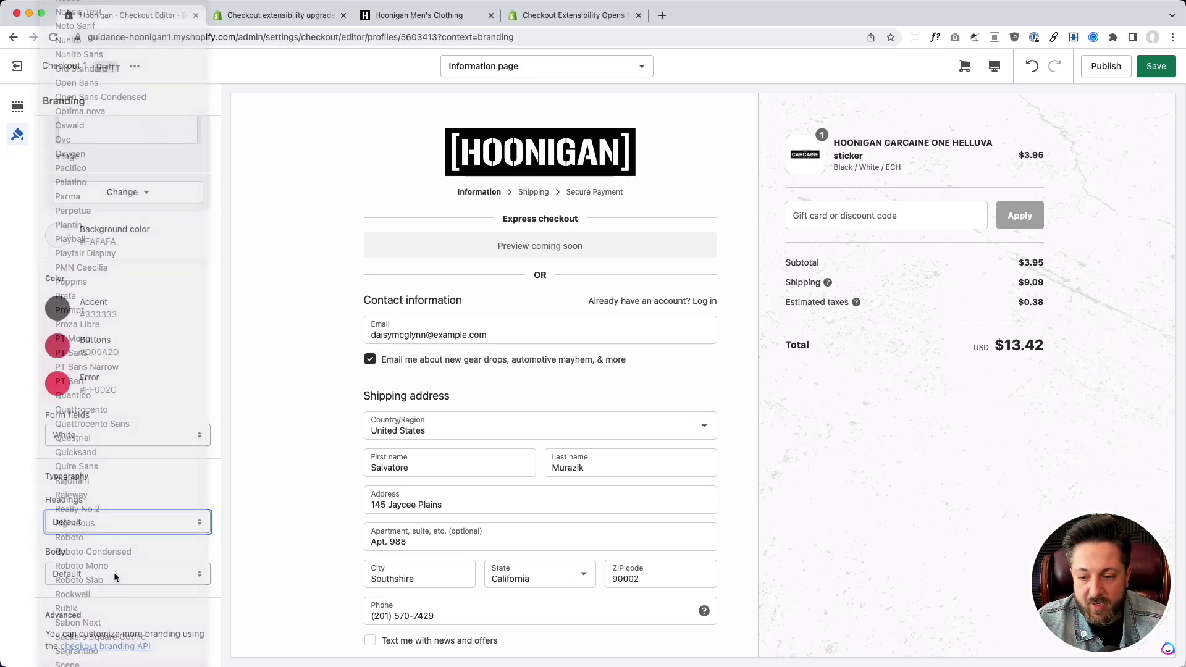
pyautogui.click(123, 574)
pyautogui.scroll(-15, 121, 572)
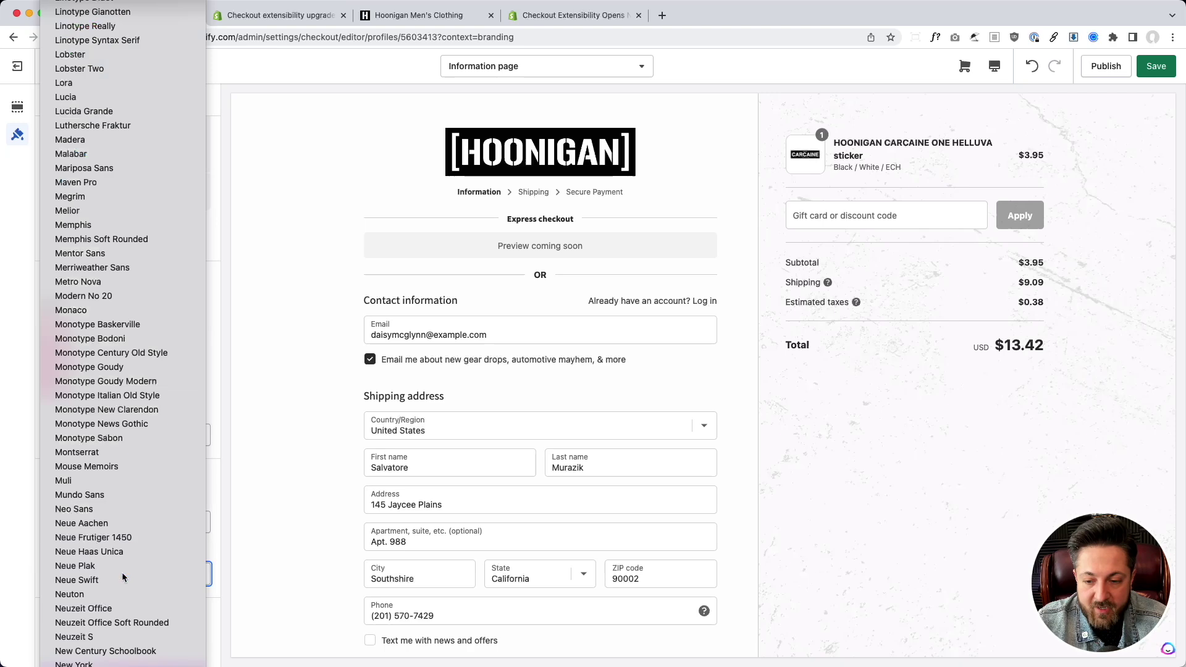
pyautogui.click(121, 572)
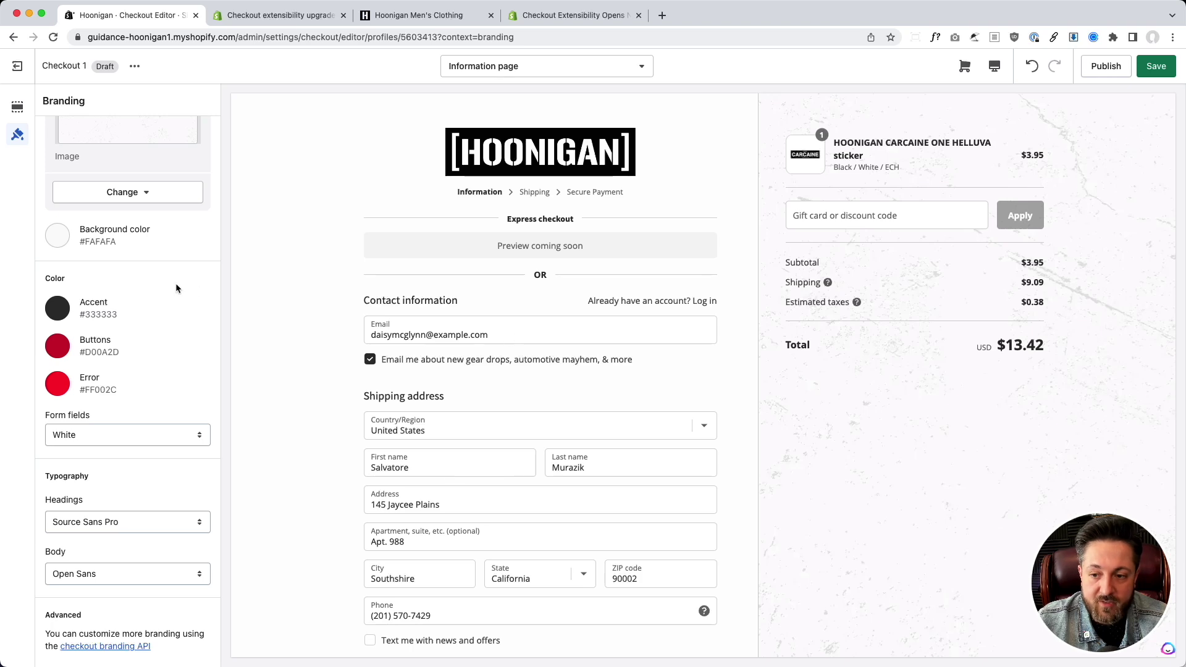
pyautogui.scroll(10, 172, 318)
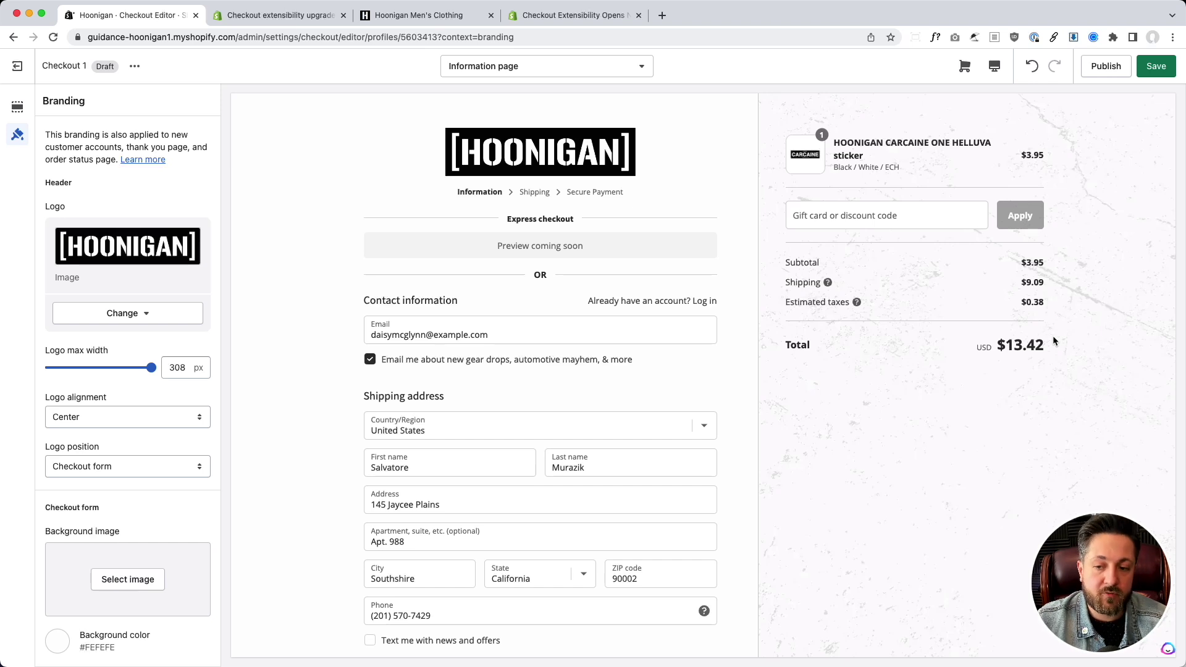
# Save the branding changes and switch to the Information page's section outline
pyautogui.click(1162, 66)
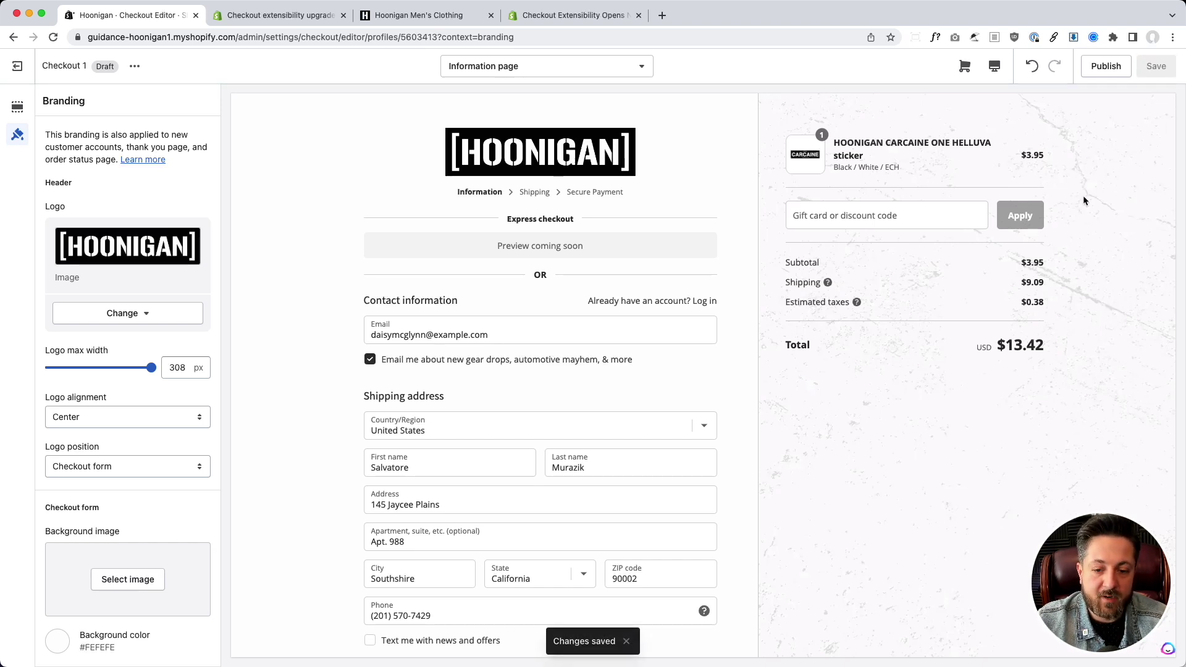
pyautogui.click(17, 106)
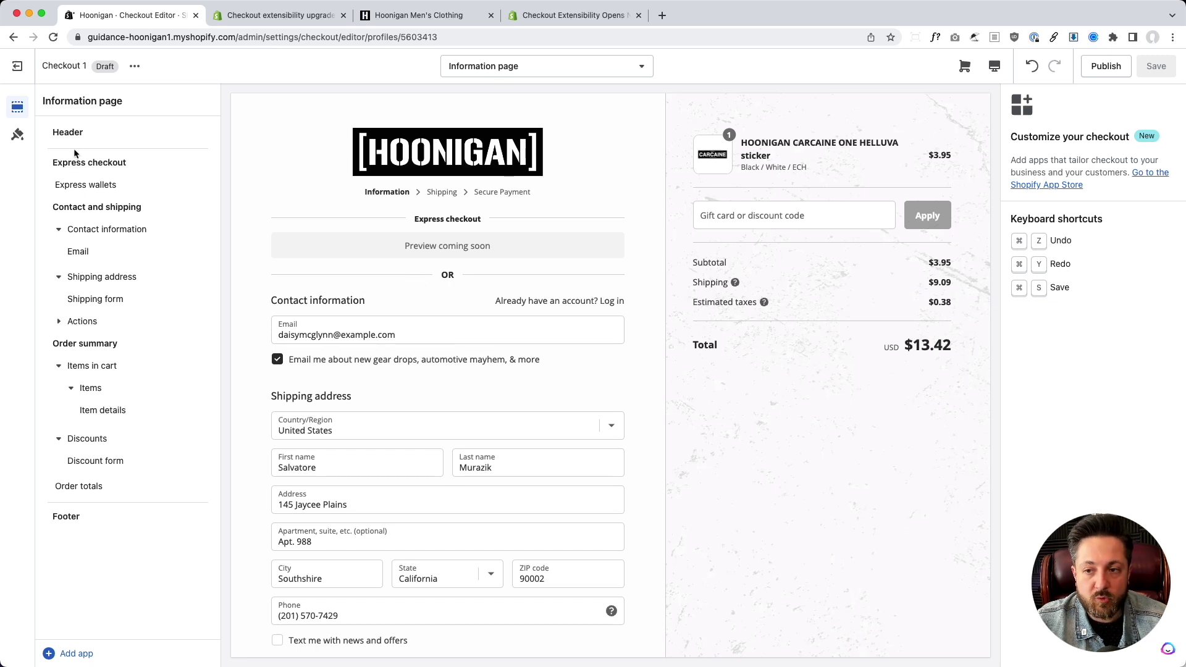
# Add the Rebuy Smart Component with widget ID 76831 and save
pyautogui.click(66, 655)
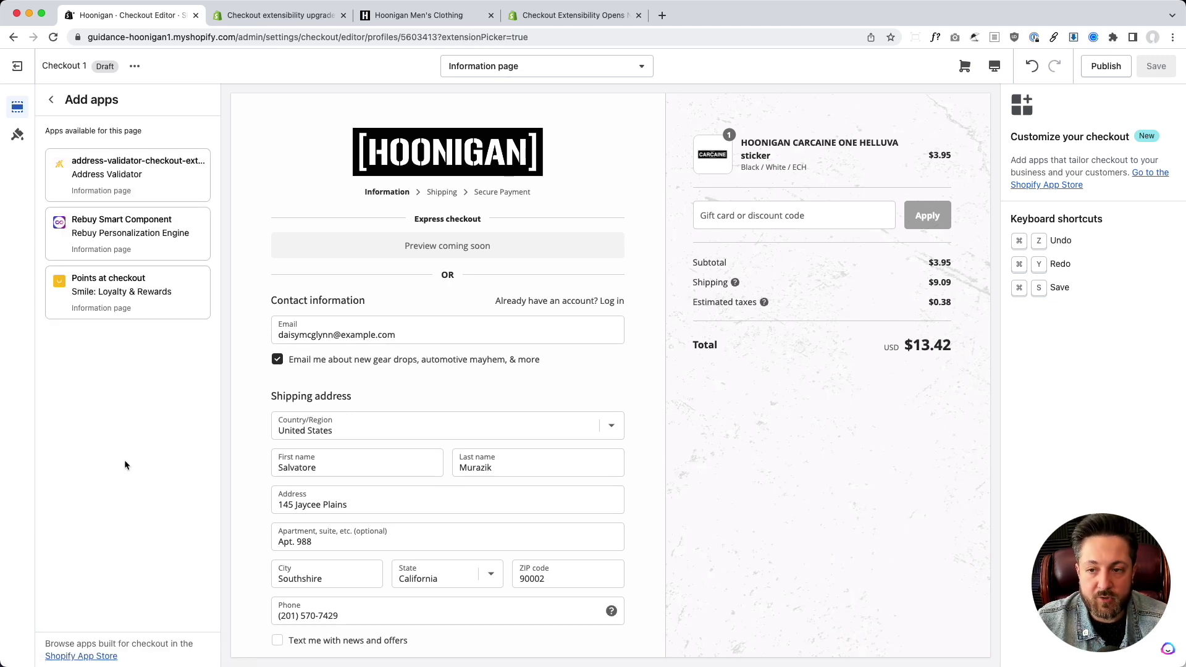
pyautogui.click(149, 239)
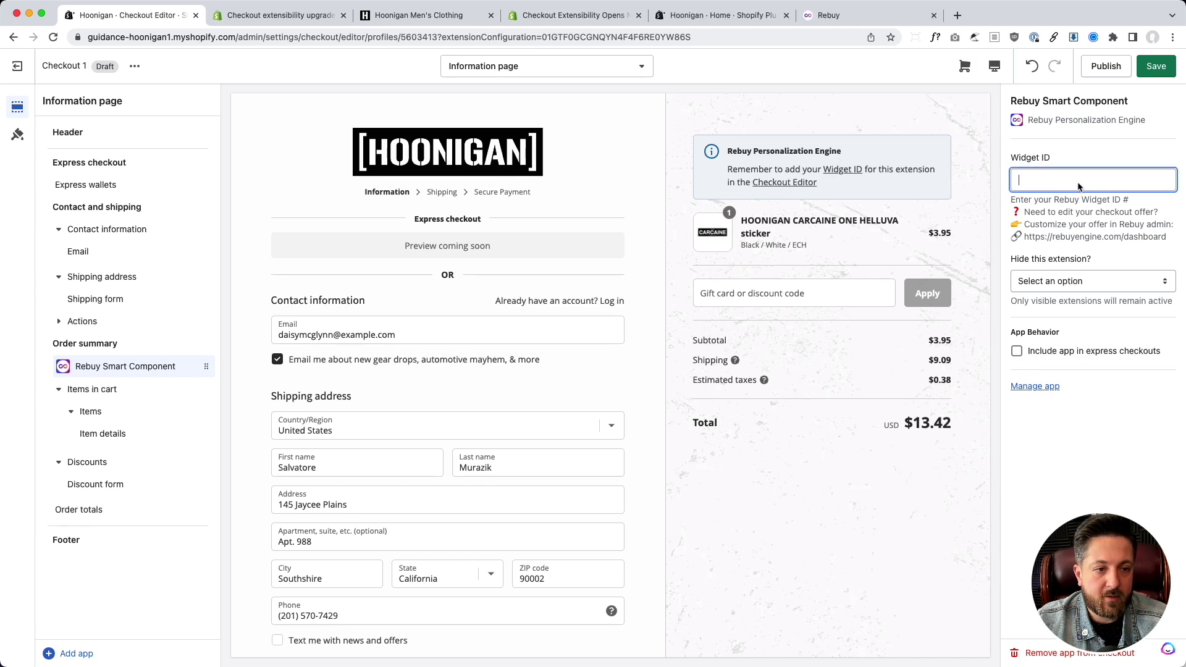
pyautogui.write('76831')
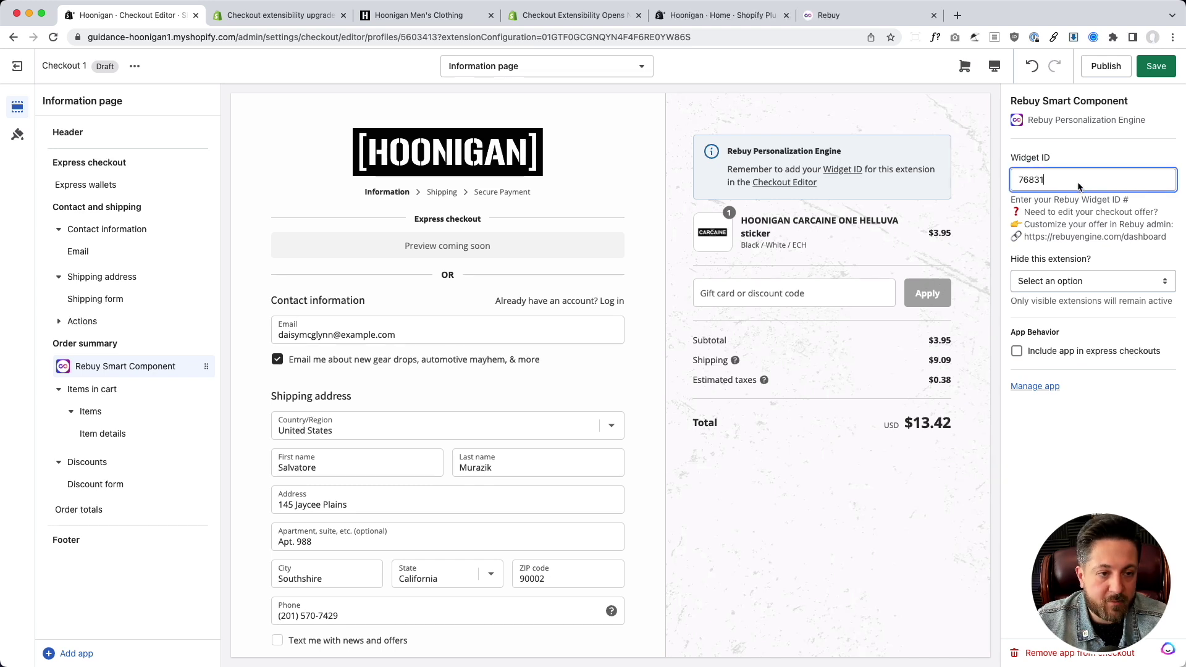
pyautogui.click(1118, 141)
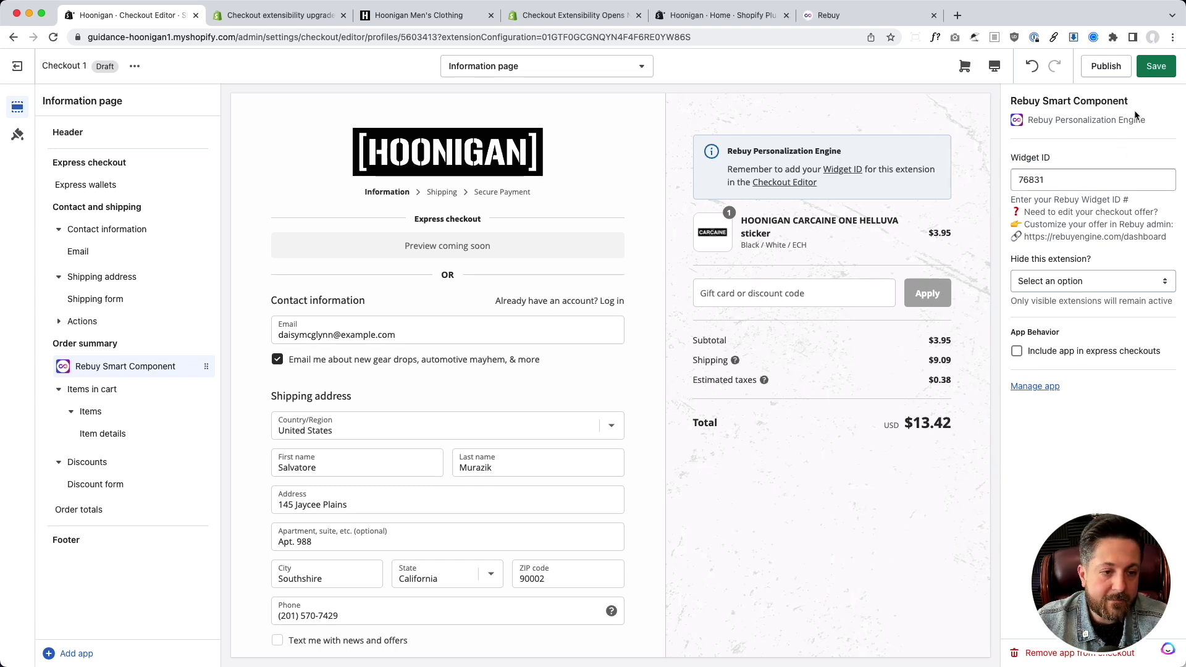
pyautogui.click(1164, 73)
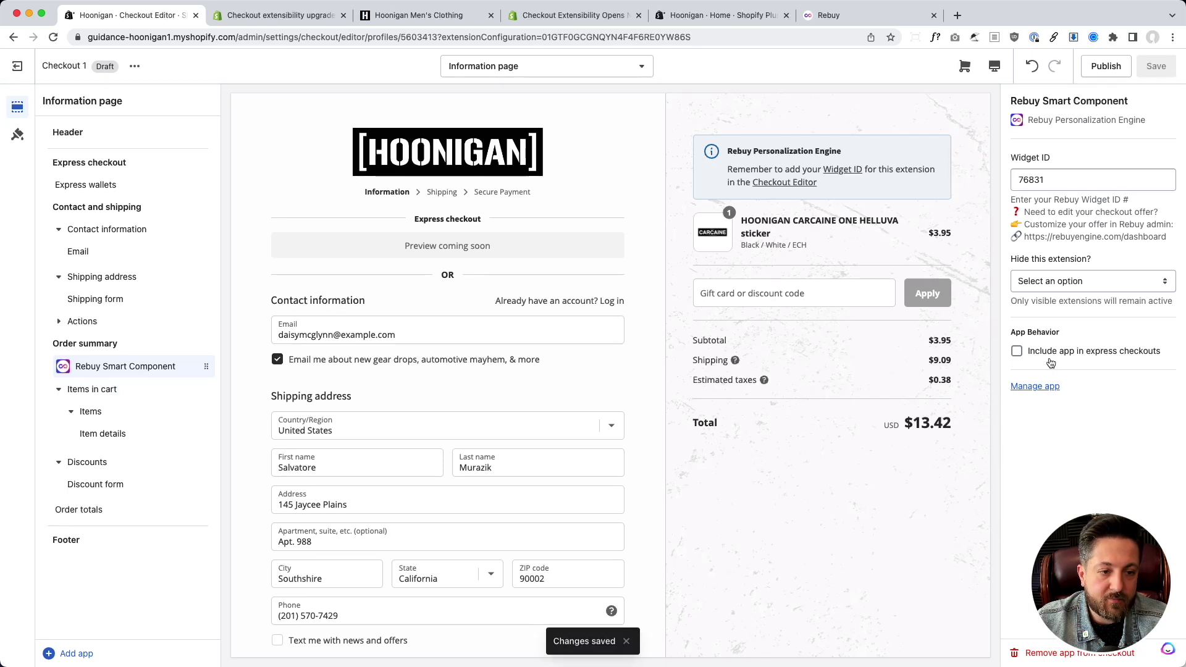
# Include the Rebuy block in express checkouts and save
pyautogui.tripleClick(1032, 333)
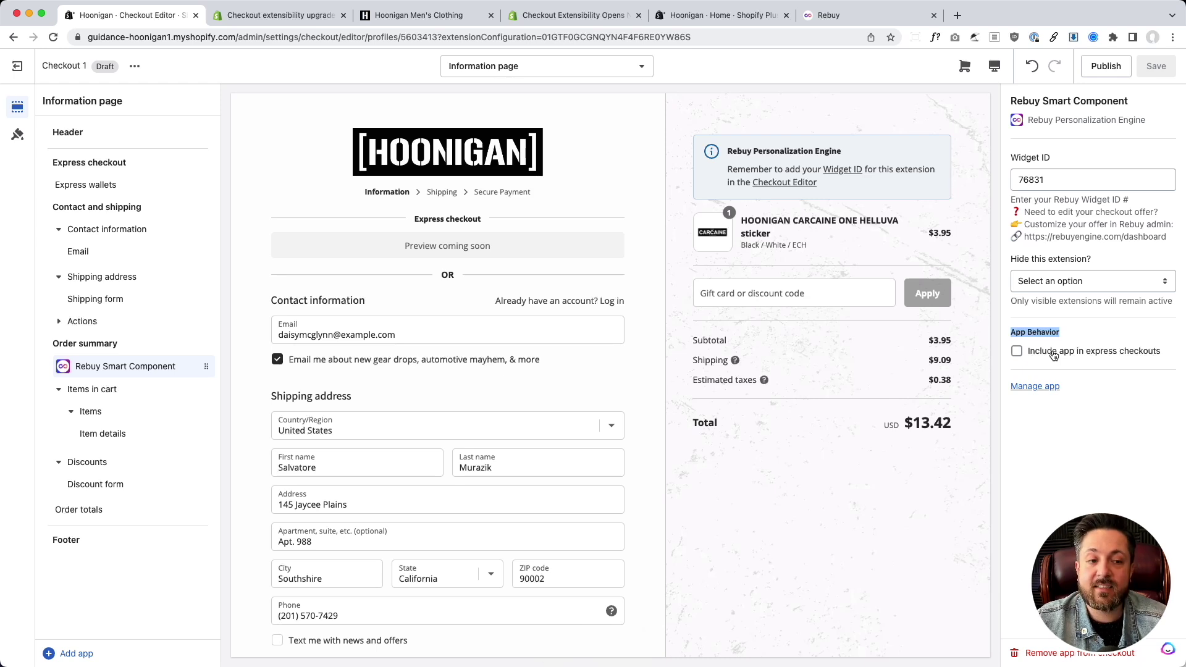
pyautogui.click(1053, 355)
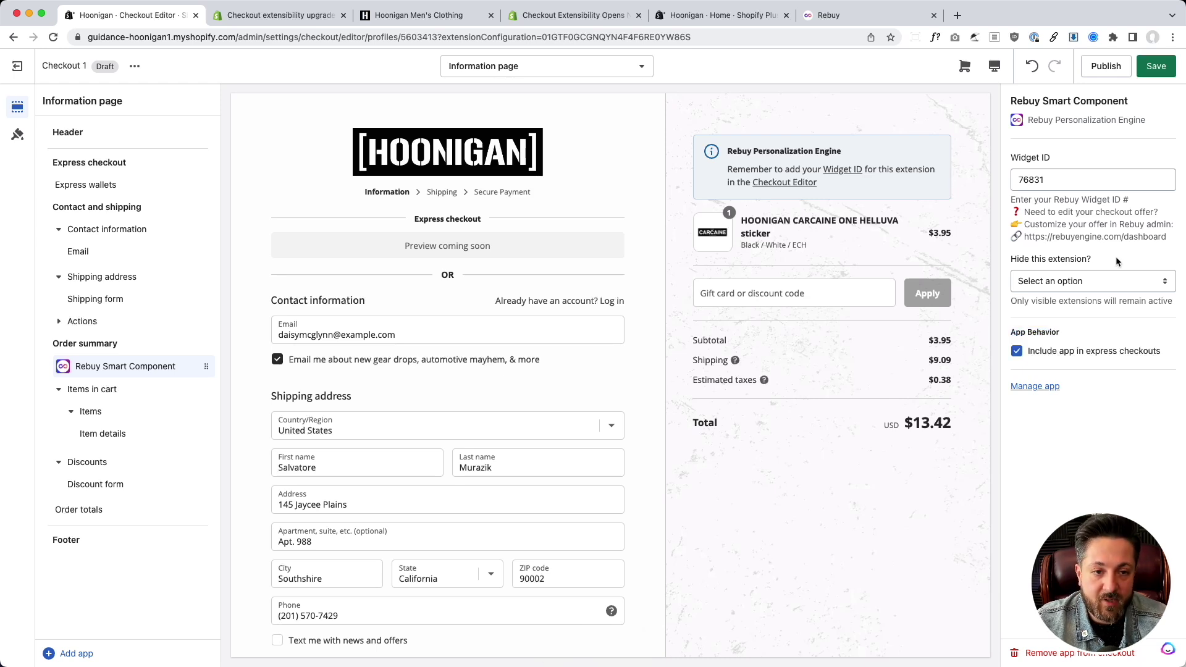
pyautogui.click(1166, 69)
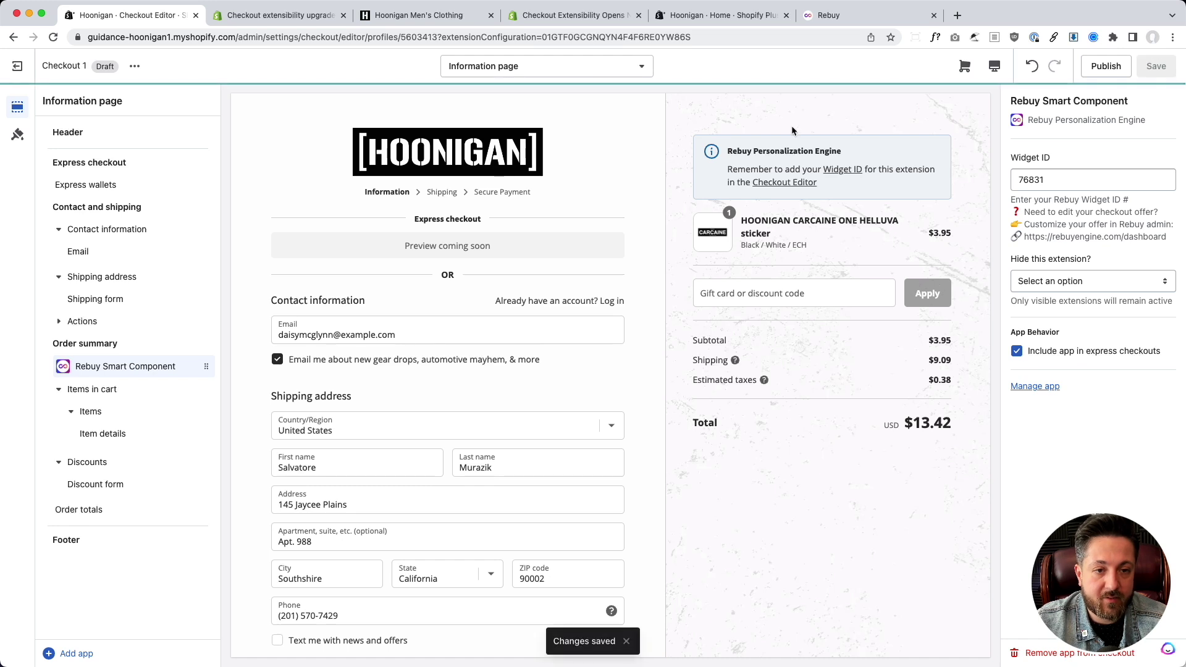
# Move the Rebuy Smart Component below Order totals, under the $13.42 total
pyautogui.click(1075, 179)
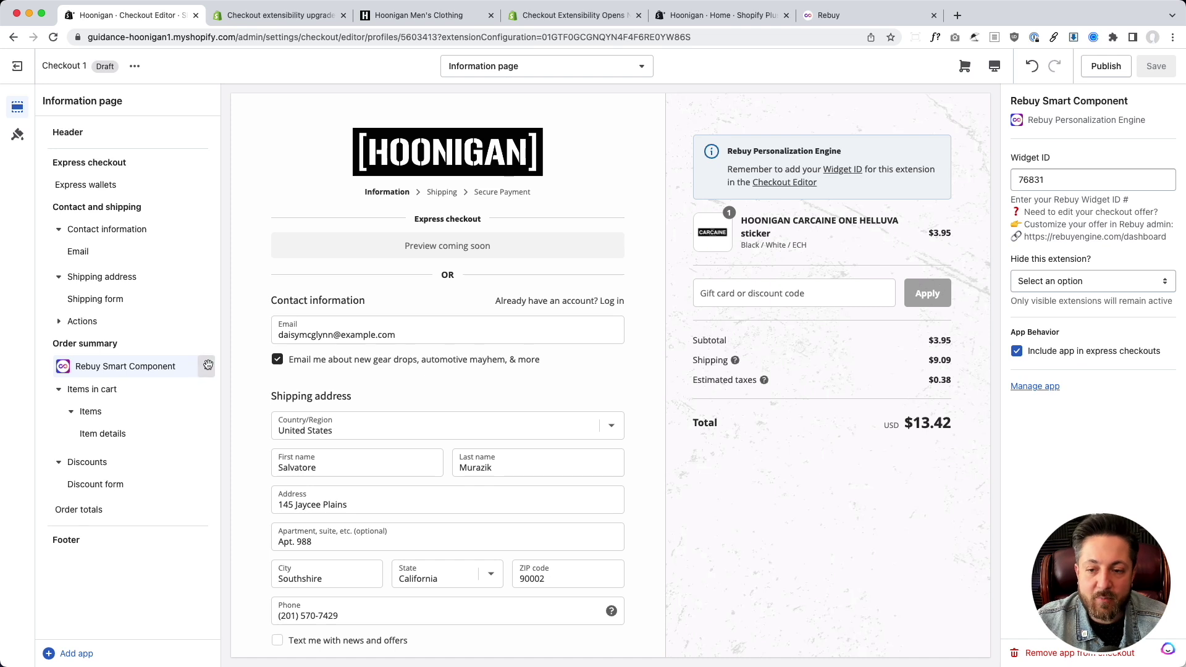
pyautogui.moveTo(204, 366); pyautogui.dragTo(127, 561)
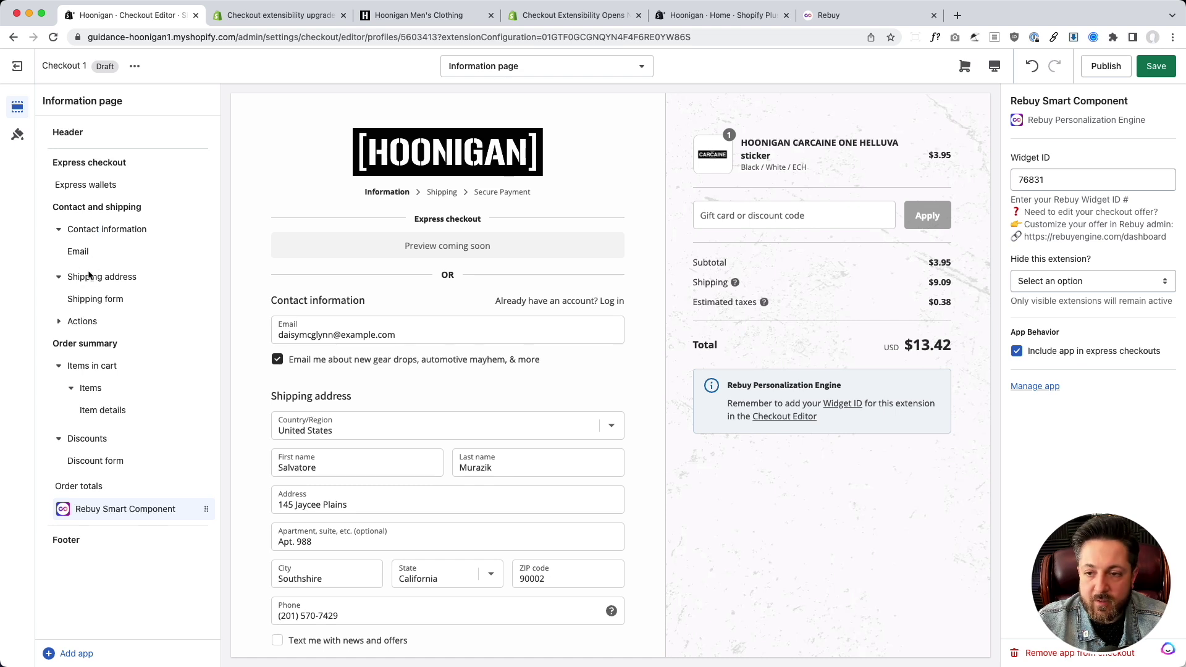
# Add Smile's Points at checkout block to the order summary under cart Items
pyautogui.click(60, 321)
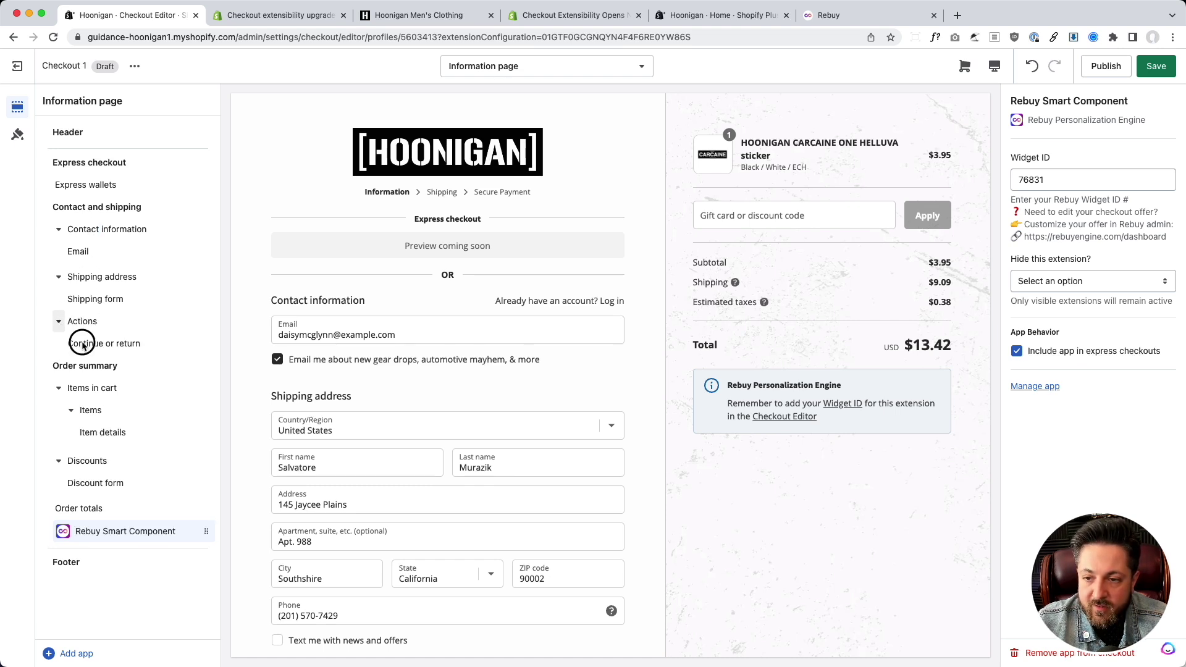
pyautogui.click(68, 653)
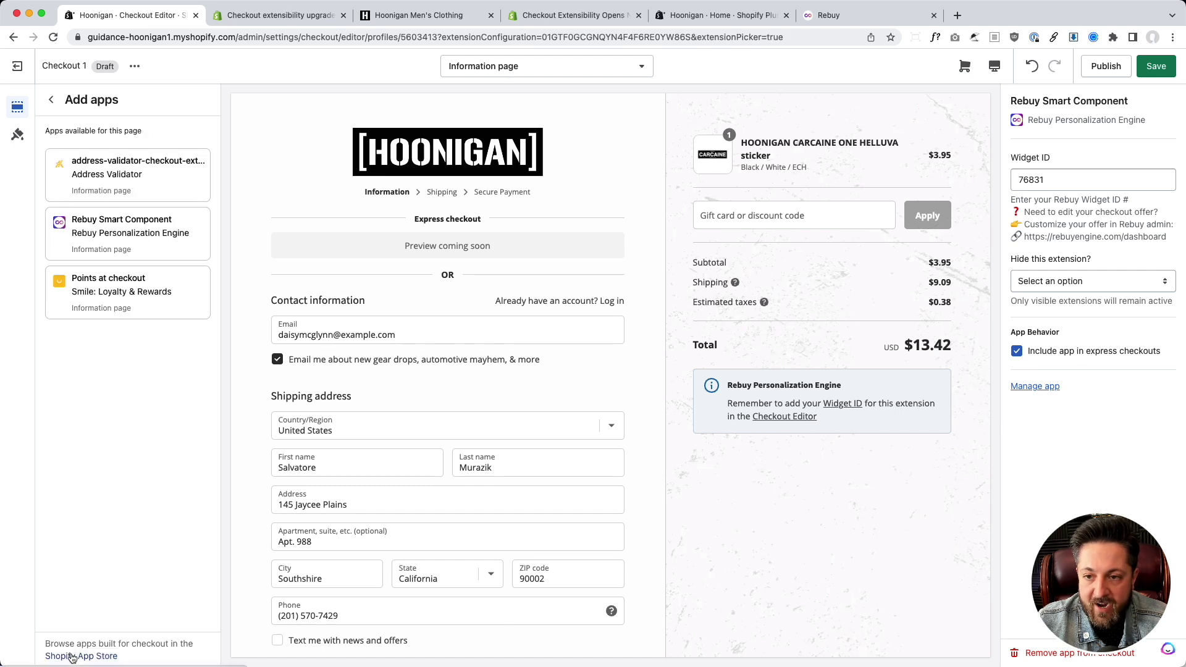
pyautogui.click(138, 297)
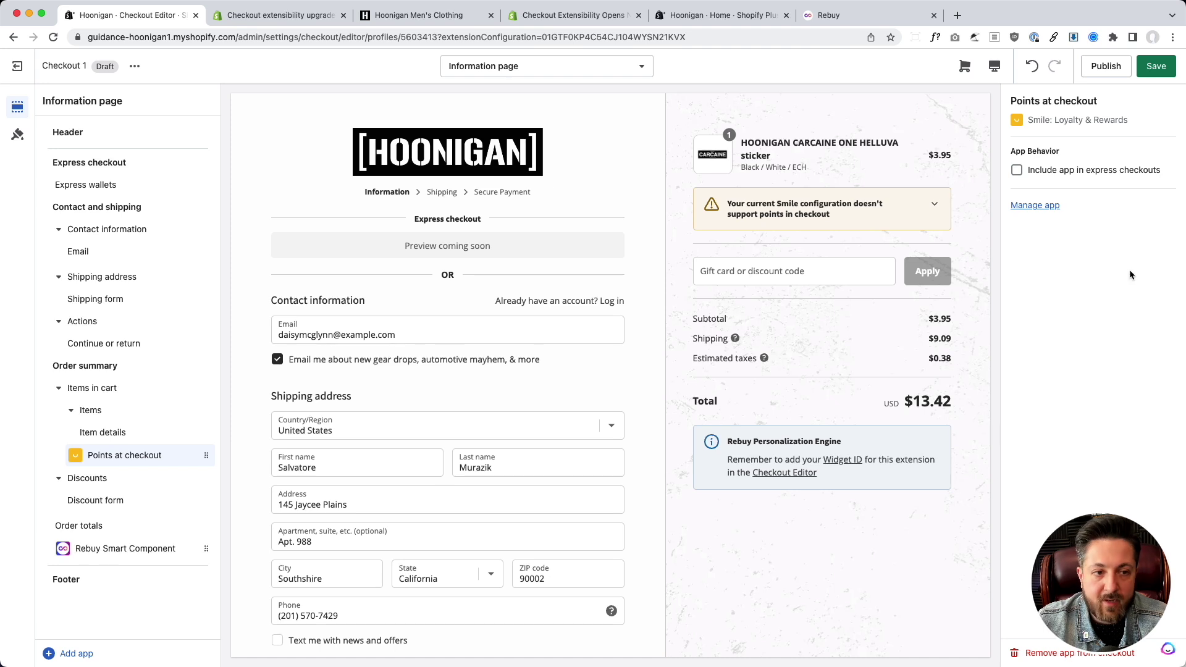
# Include the Points at checkout block in express checkouts and review Smile's configuration warning
pyautogui.click(1062, 175)
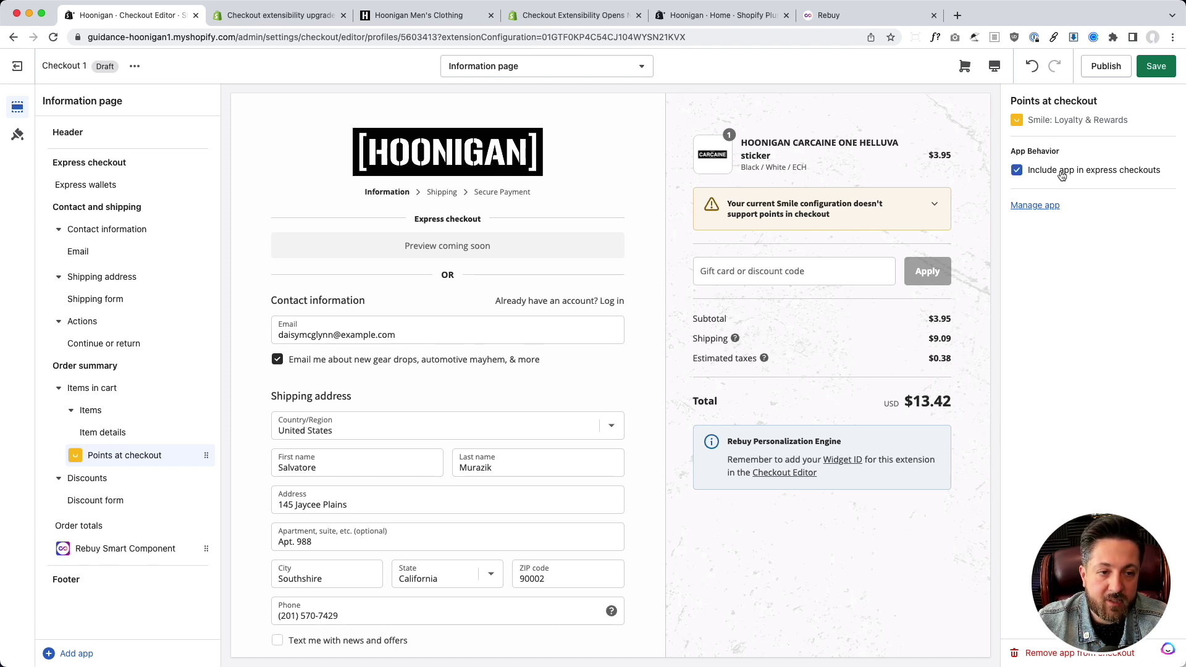
pyautogui.tripleClick(823, 211)
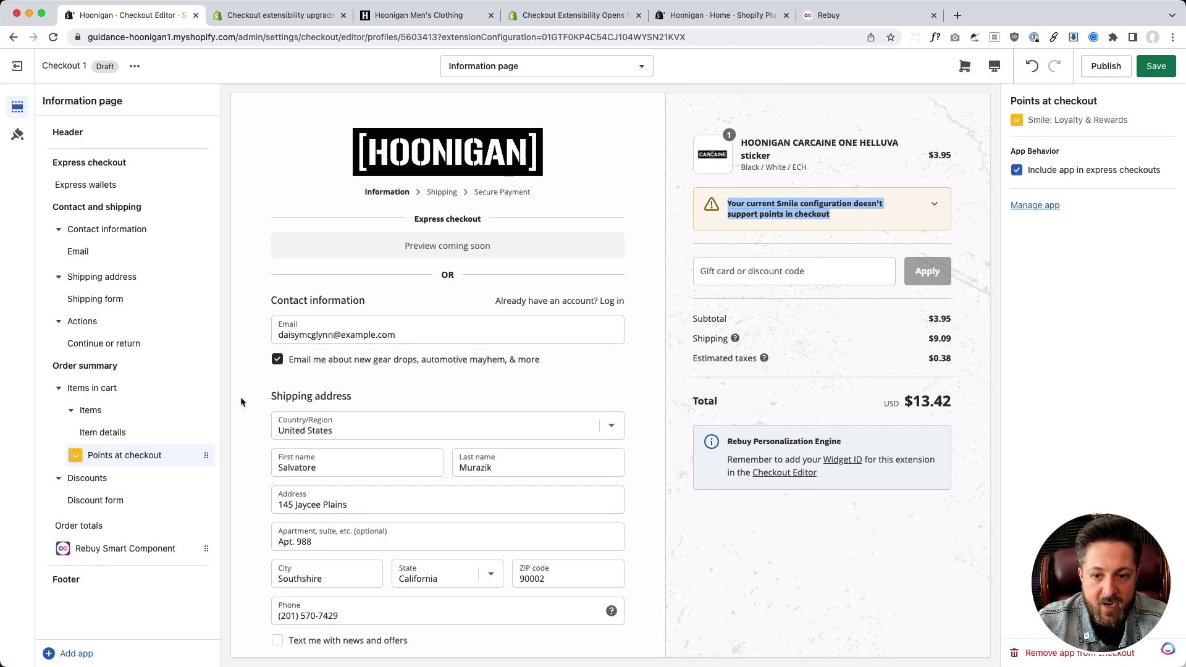
pyautogui.click(136, 260)
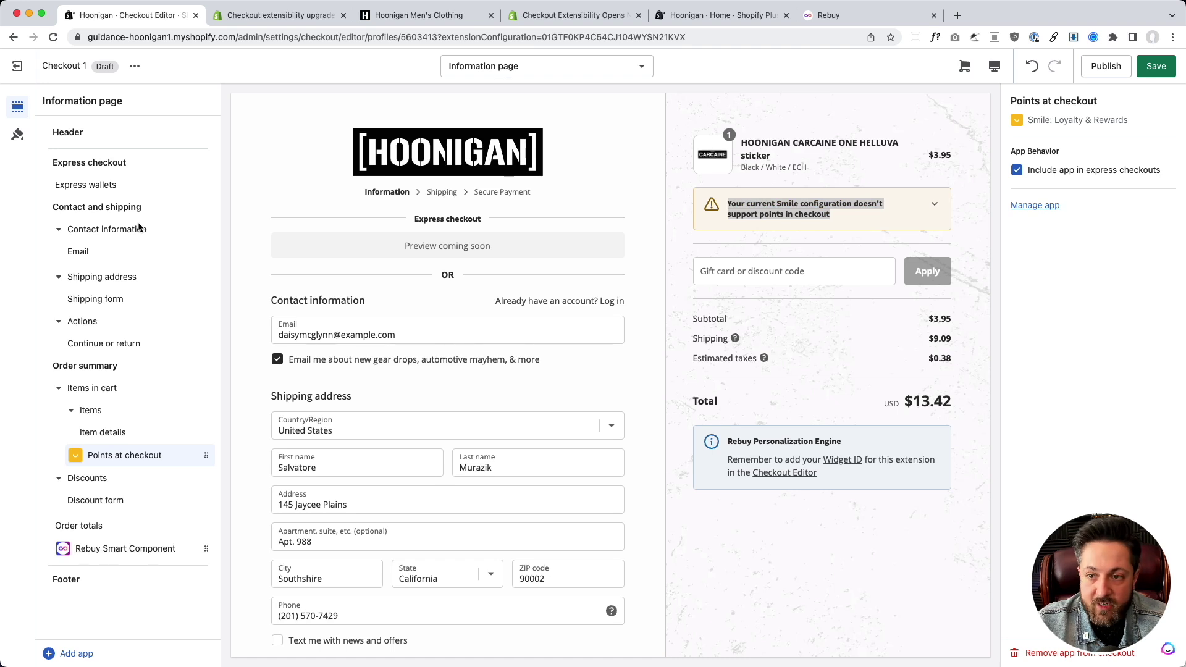
# Place the Address Validator block, with its 'We only ship domestically' notice, under Shipping address, then save
pyautogui.click(77, 653)
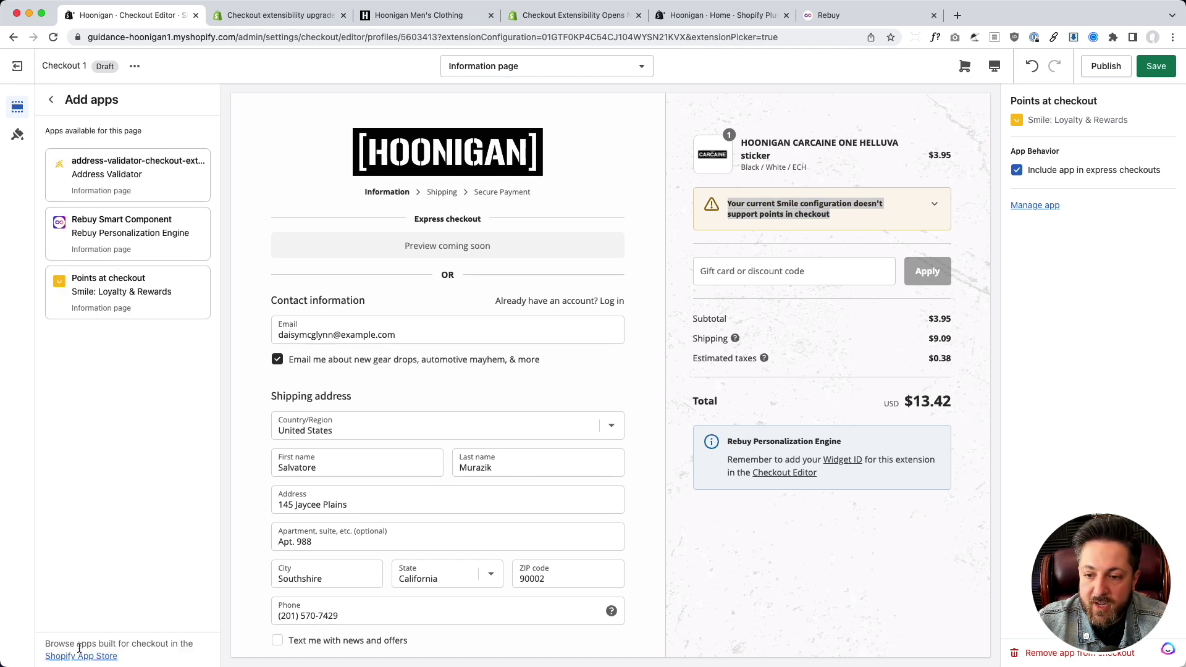
pyautogui.click(154, 180)
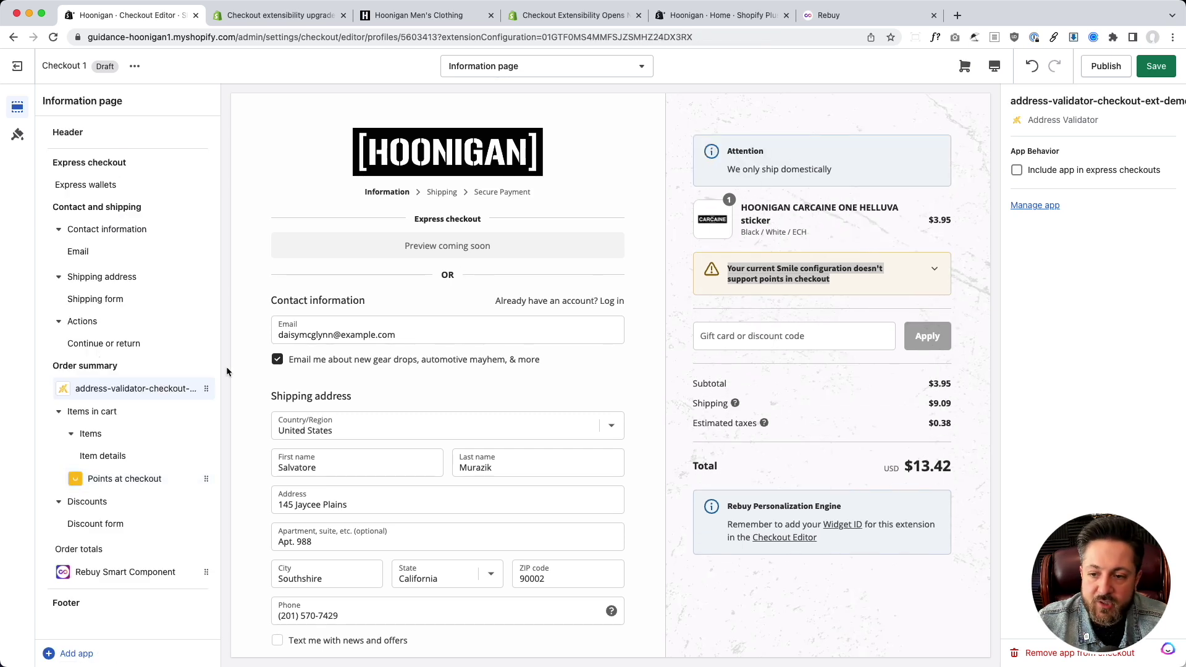
pyautogui.moveTo(206, 388); pyautogui.dragTo(196, 297)
pyautogui.scroll(-3, 442, 386)
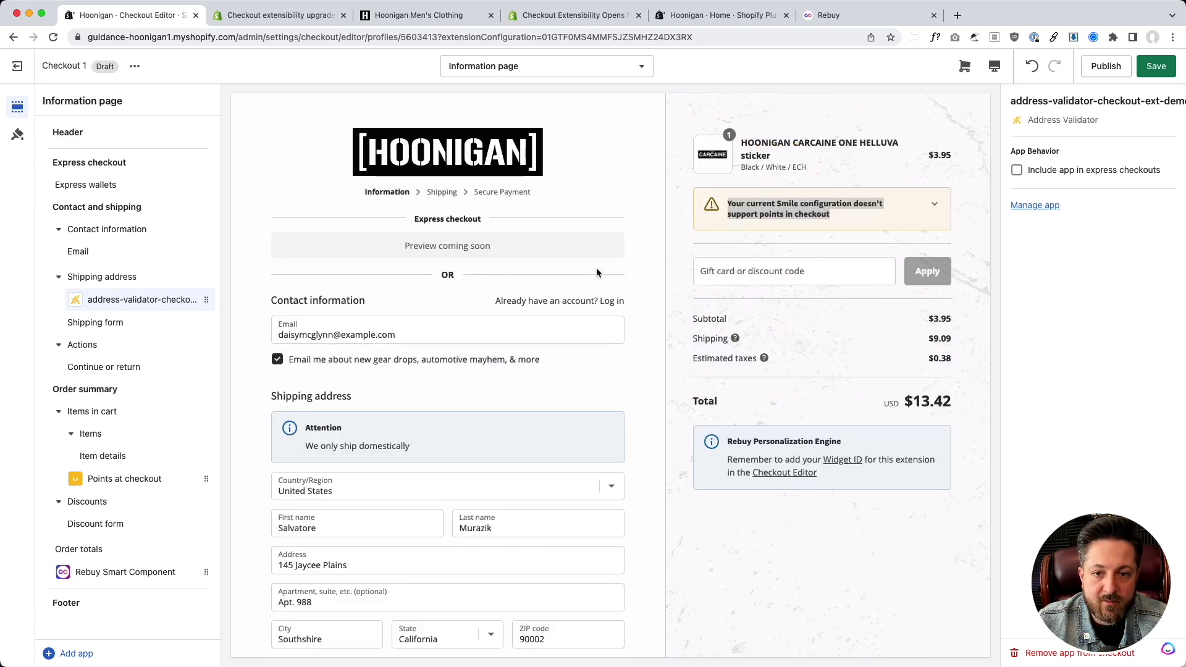
pyautogui.click(1156, 66)
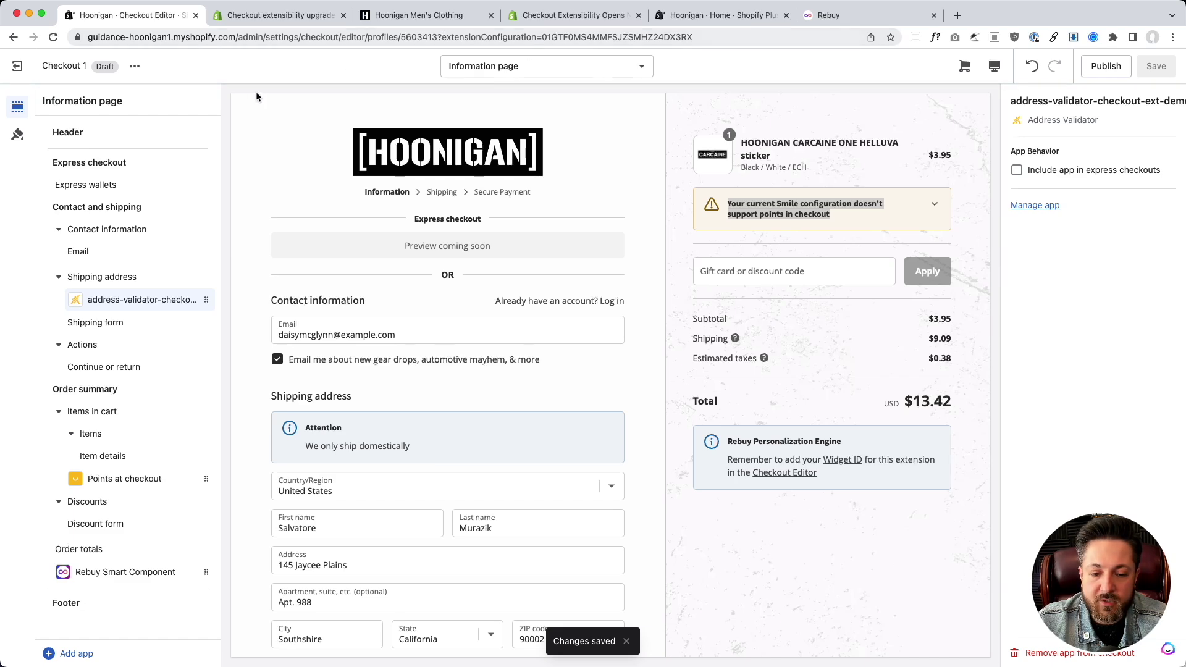
# Exit the editor and preview the Checkout 1 draft in a new tab
pyautogui.click(19, 75)
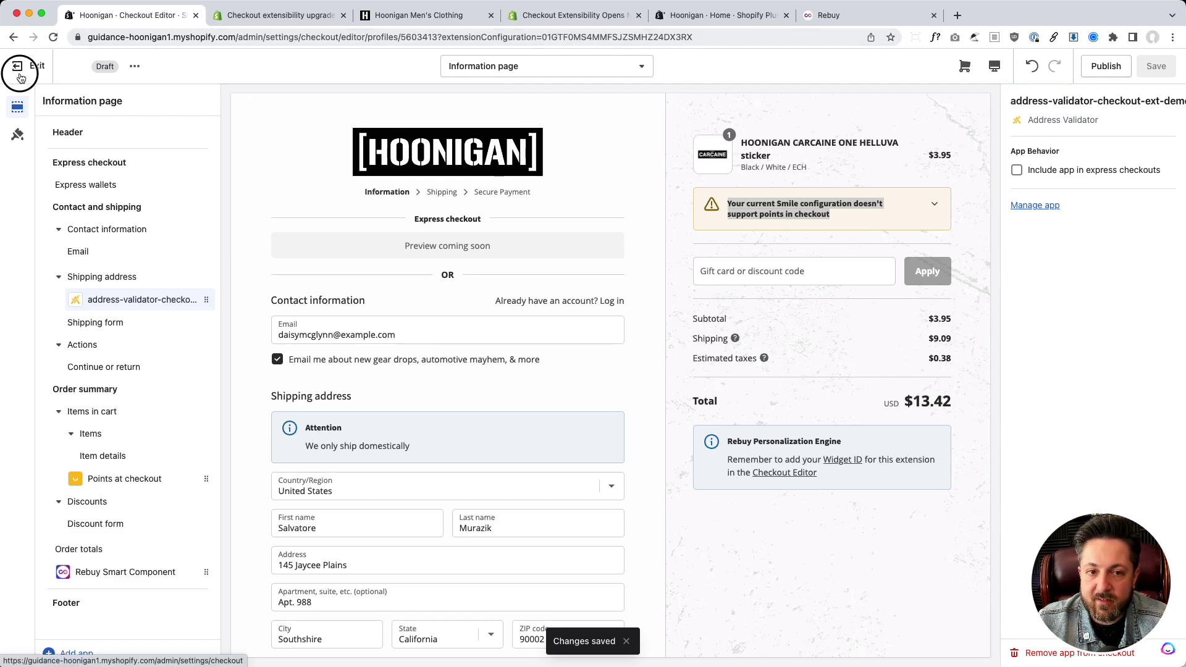
pyautogui.scroll(-2, 661, 438)
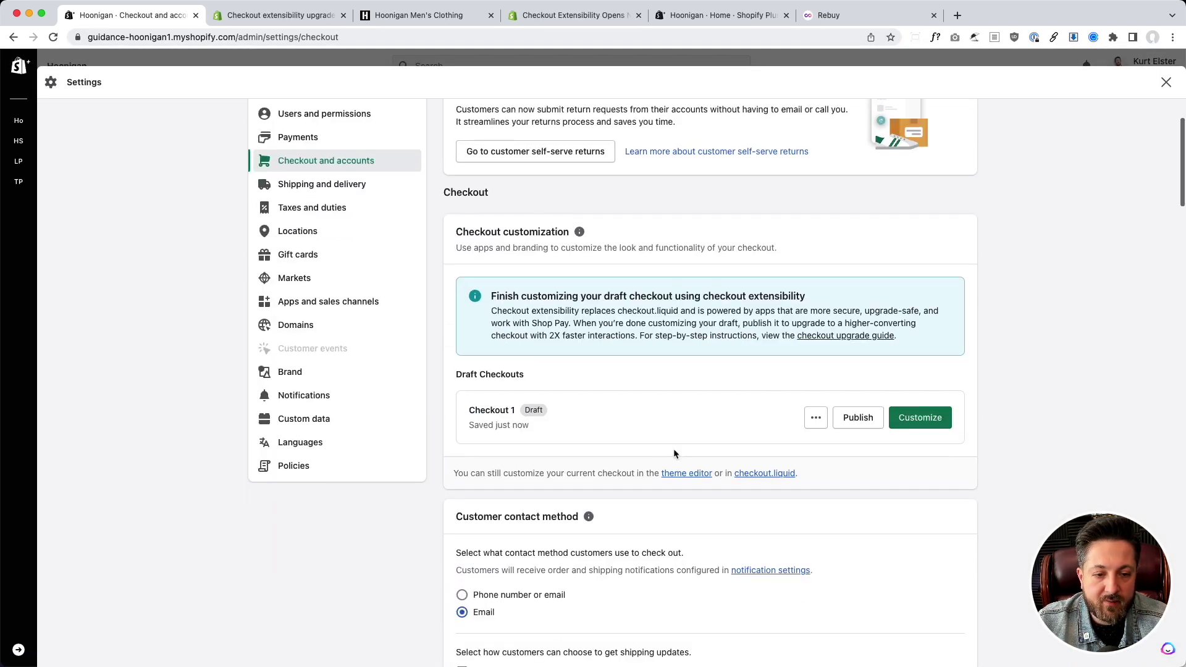
pyautogui.click(816, 418)
pyautogui.click(802, 454)
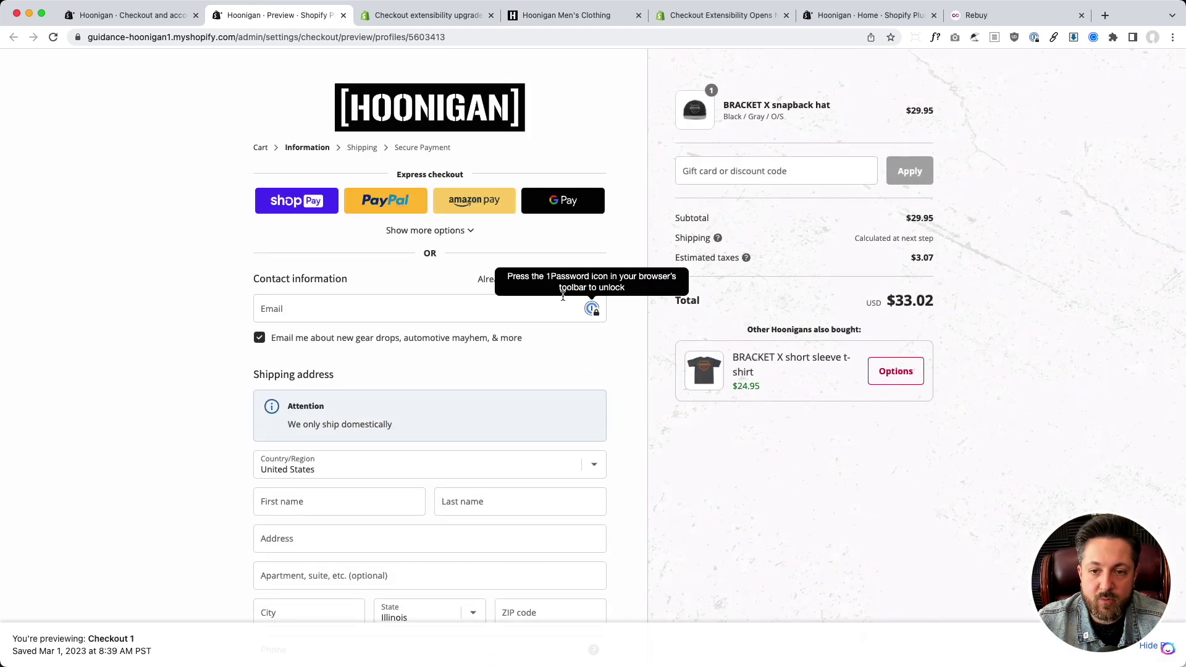
# Review the 'Other Hoonigans also bought' t-shirt cross-sell in the preview
pyautogui.scroll(-3, 1003, 365)
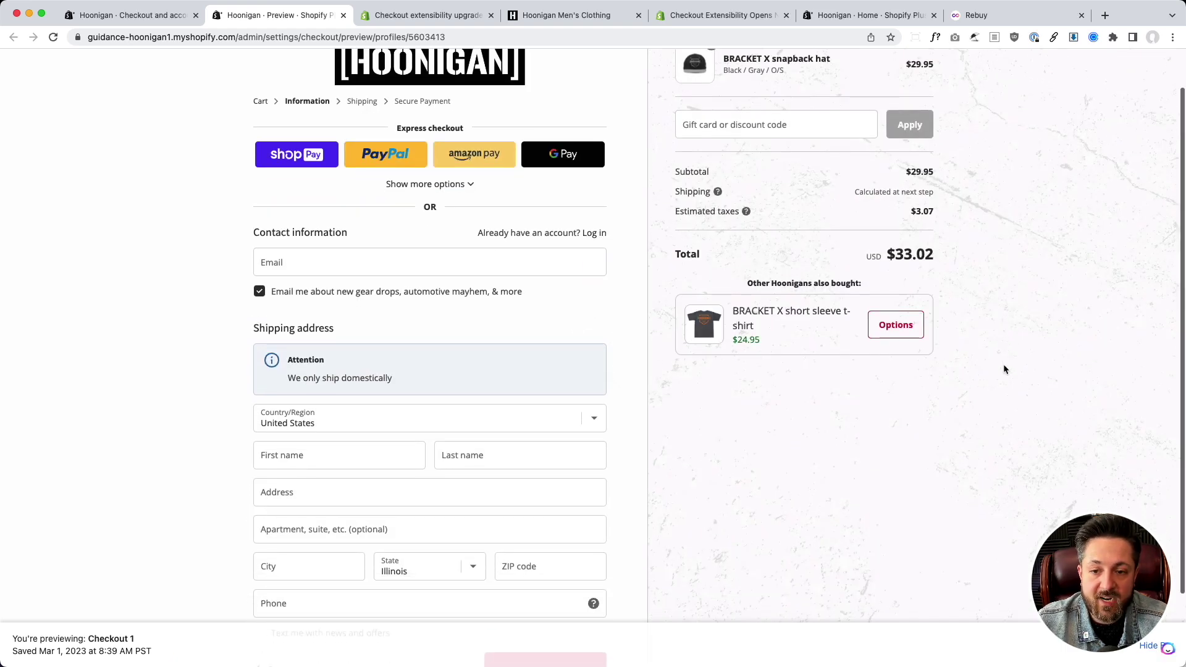
pyautogui.scroll(3, 1003, 366)
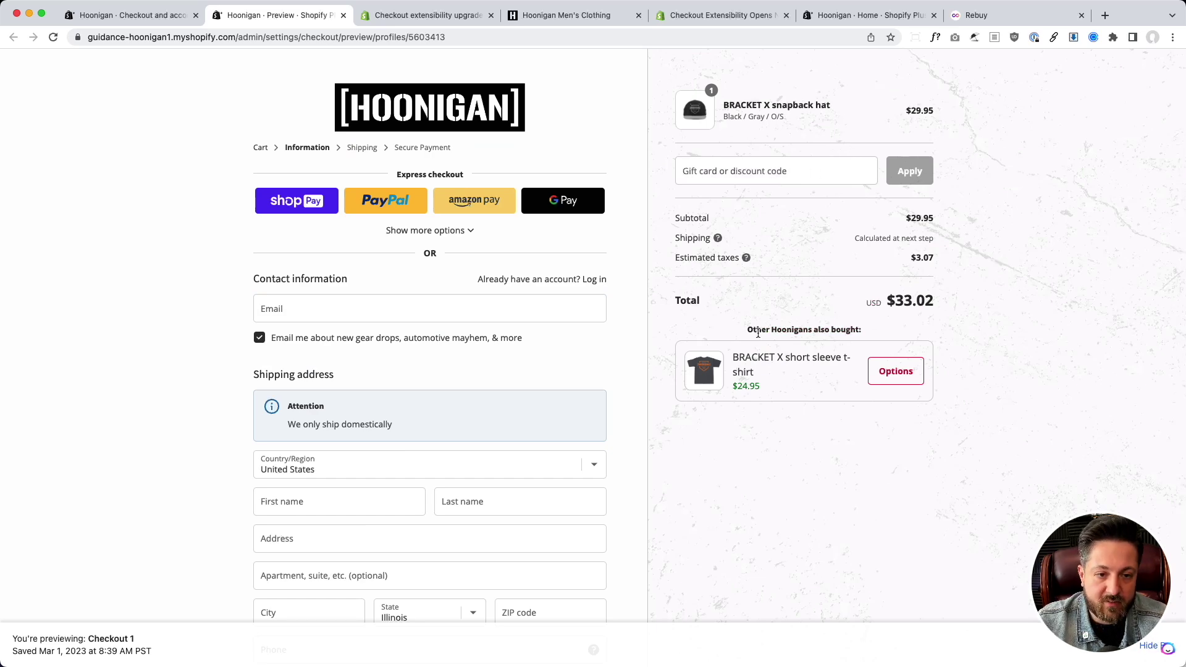
pyautogui.moveTo(828, 423); pyautogui.dragTo(787, 333)
pyautogui.click(783, 430)
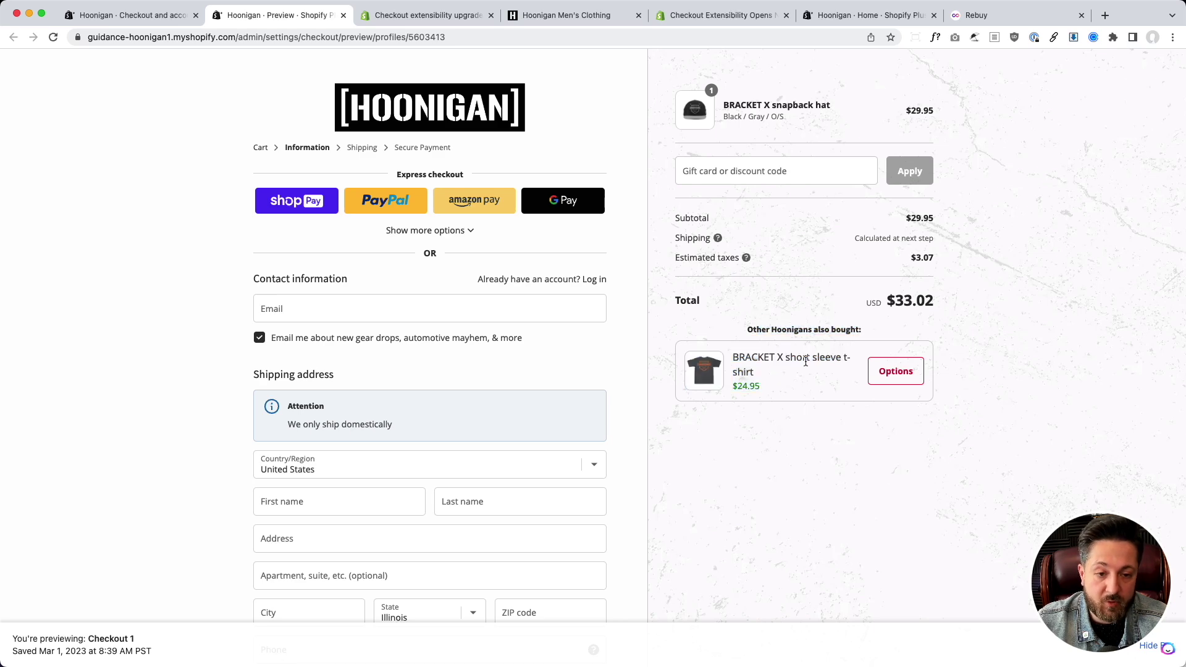
pyautogui.tripleClick(784, 329)
pyautogui.click(726, 320)
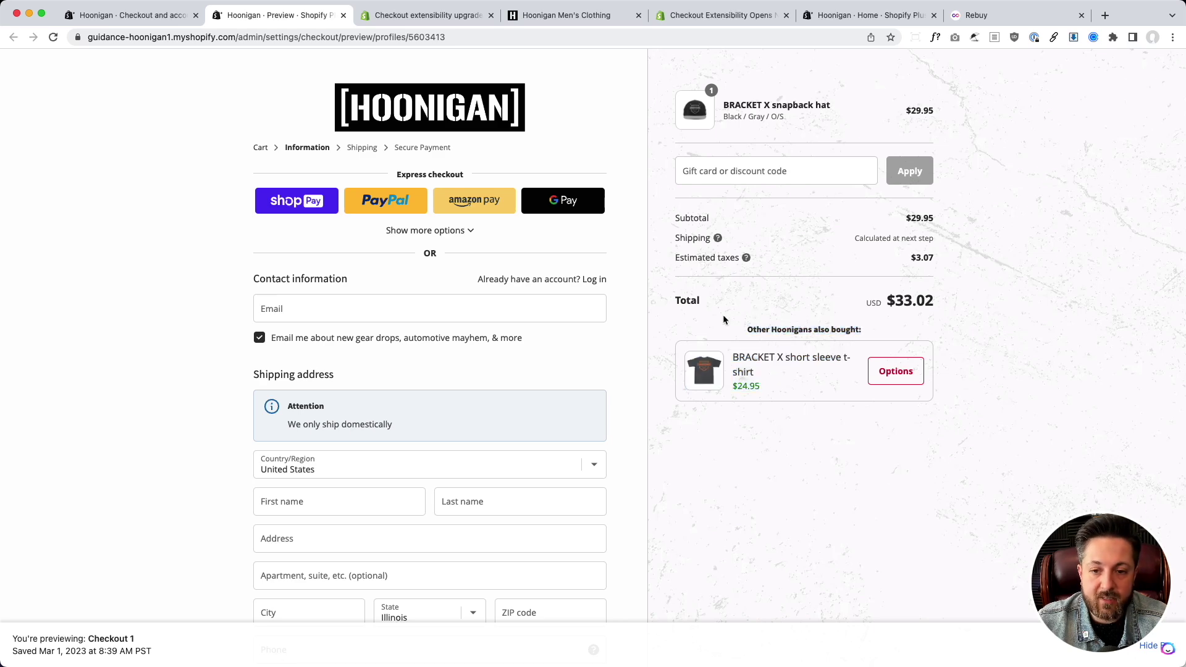
# Untick the new gear drops email opt-in and highlight the signup line
pyautogui.scroll(-2, 539, 258)
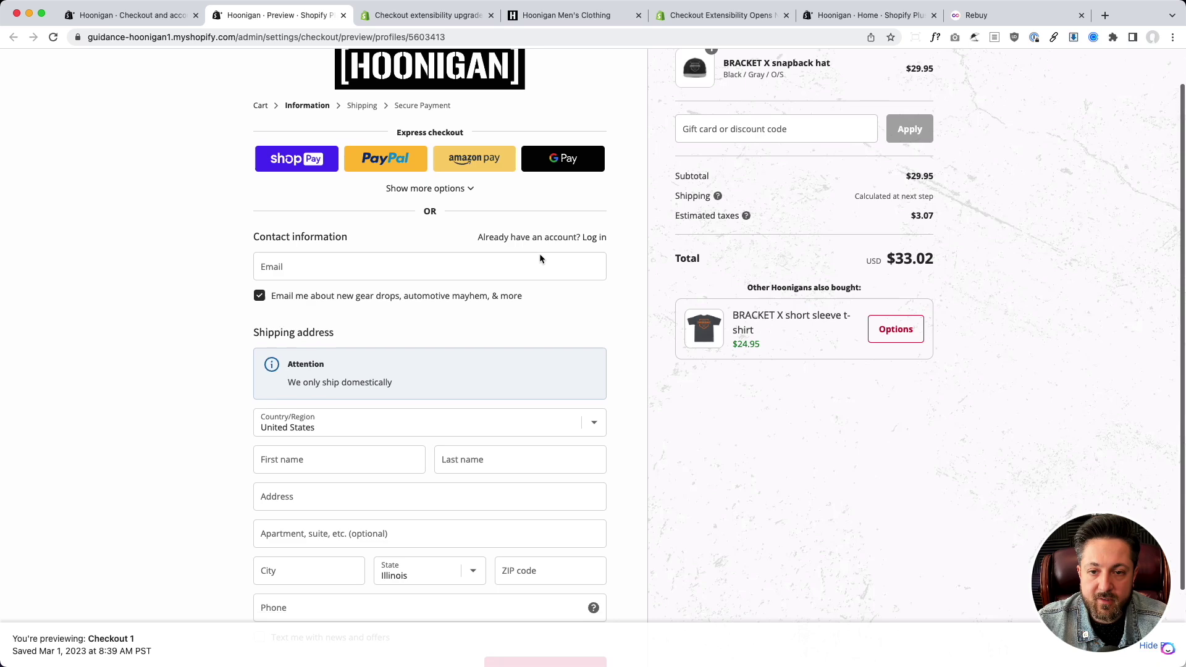
pyautogui.scroll(2, 539, 258)
pyautogui.click(498, 339)
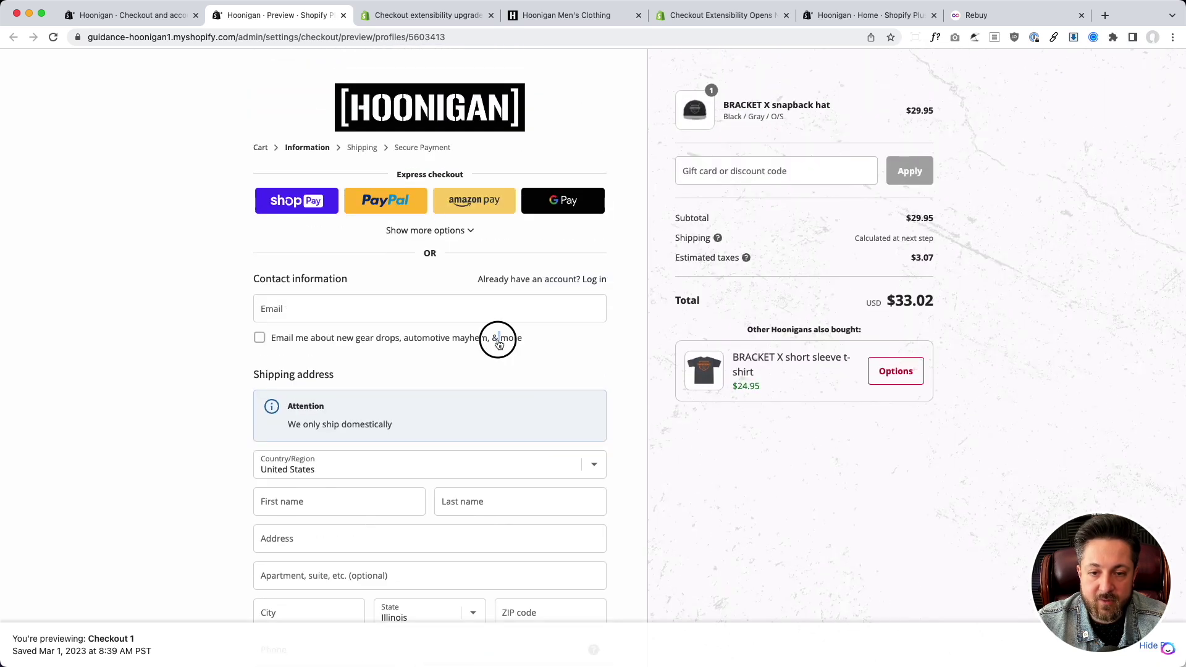
pyautogui.moveTo(498, 339)
pyautogui.mouseDown()
pyautogui.moveTo(529, 339)
pyautogui.moveTo(280, 320)
pyautogui.moveTo(490, 352)
pyautogui.mouseUp()
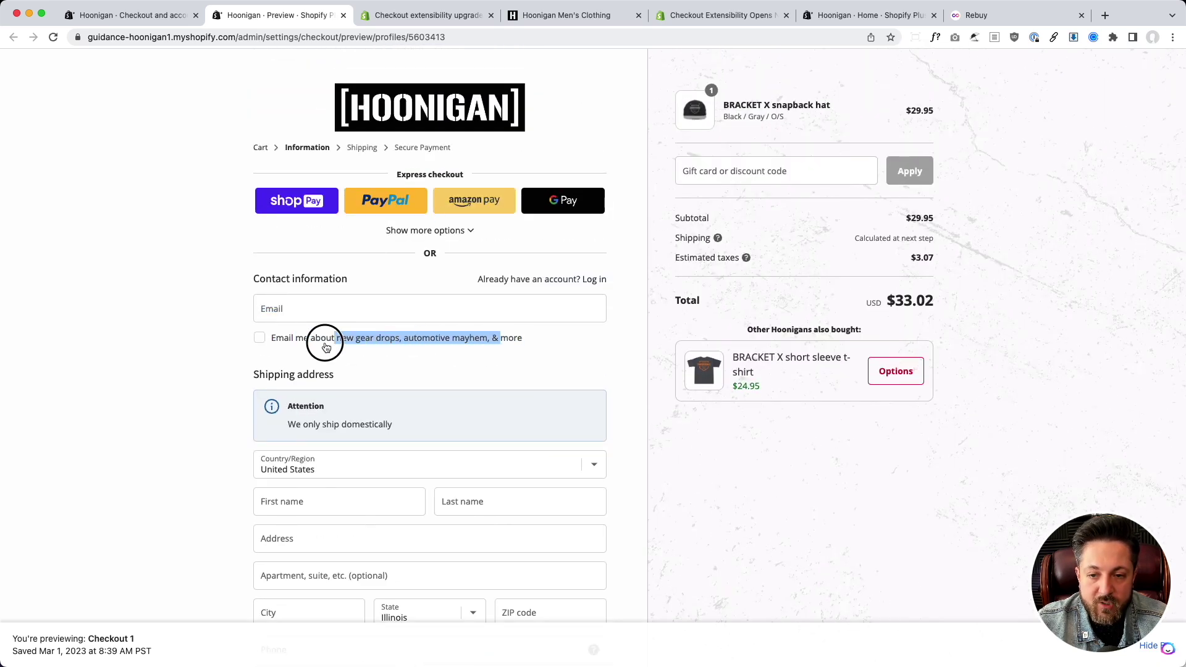
pyautogui.moveTo(326, 347); pyautogui.dragTo(238, 344)
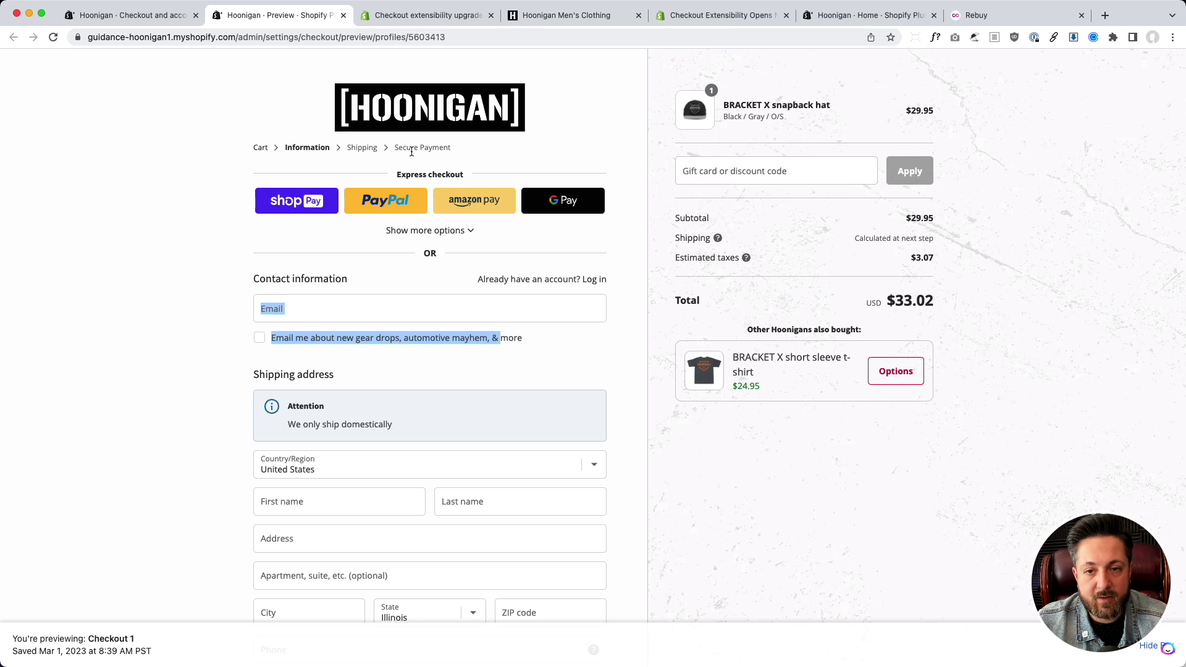
# Check the 'We only ship domestically' notice, then go to the Checkout extensibility upgrade guide
pyautogui.scroll(-1, 356, 238)
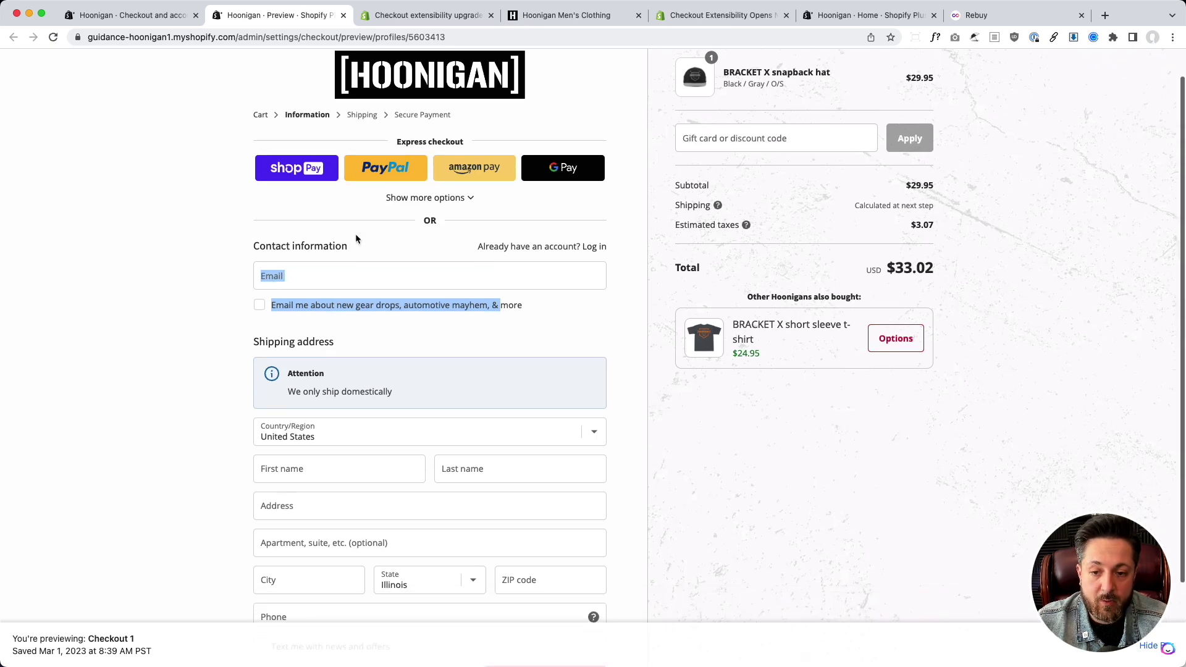
pyautogui.scroll(-3, 356, 238)
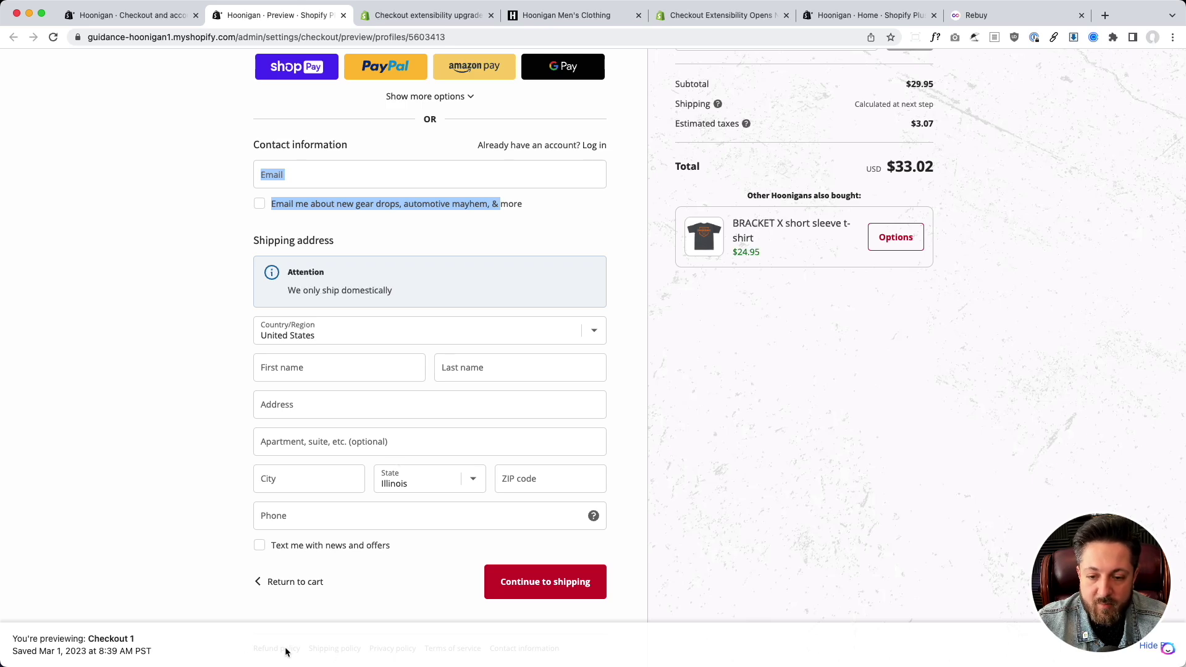
pyautogui.scroll(3, 551, 469)
pyautogui.click(709, 489)
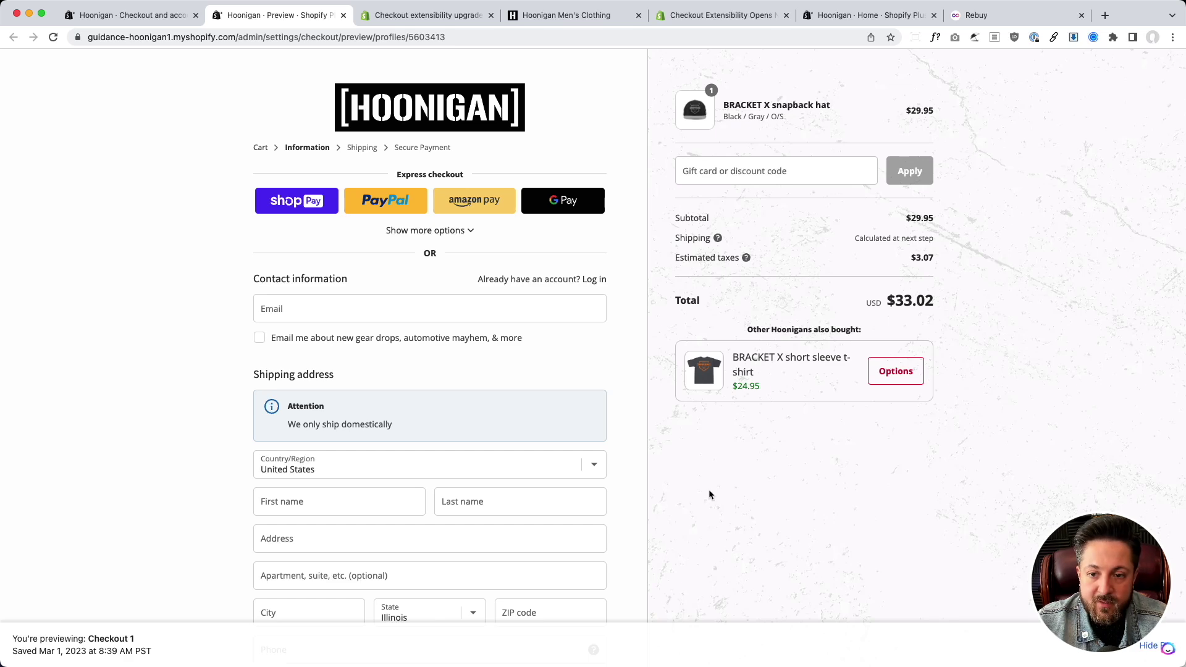
pyautogui.scroll(-3, 709, 491)
pyautogui.scroll(-1, 332, 295)
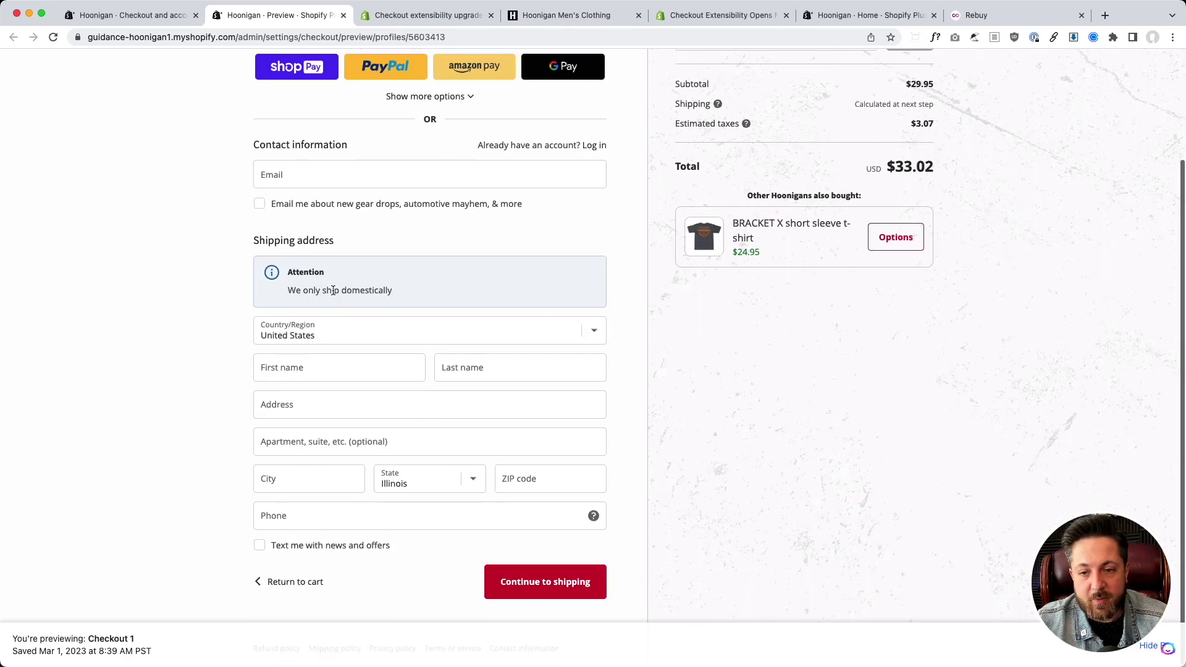
pyautogui.tripleClick(334, 291)
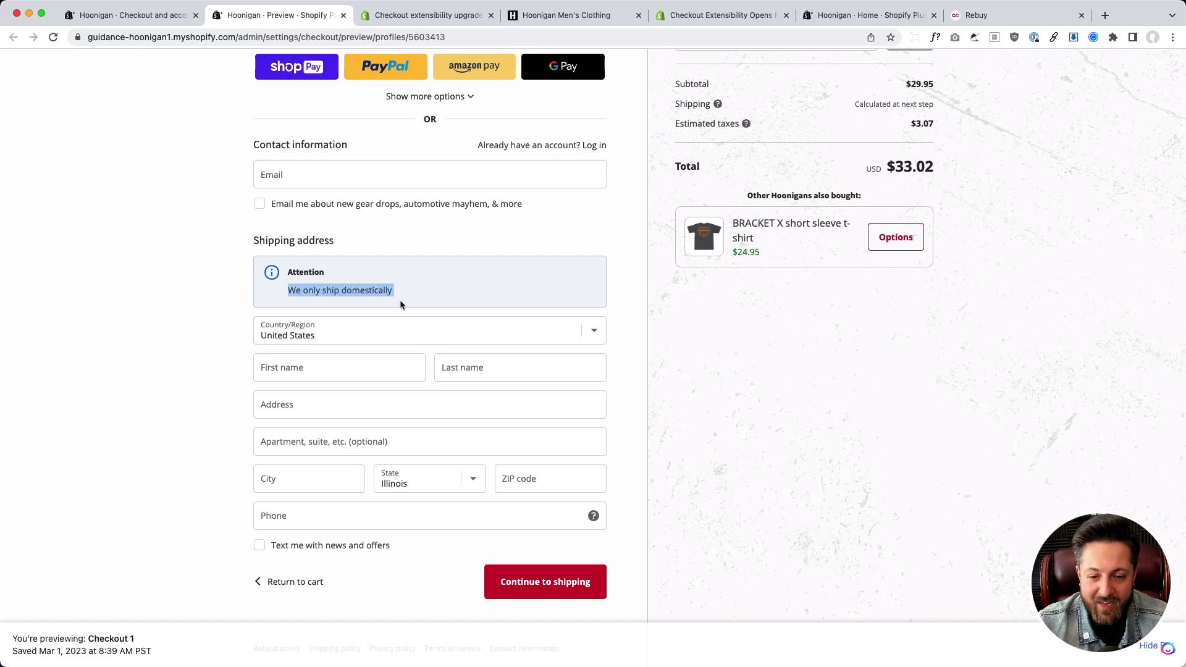
pyautogui.scroll(5, 468, 280)
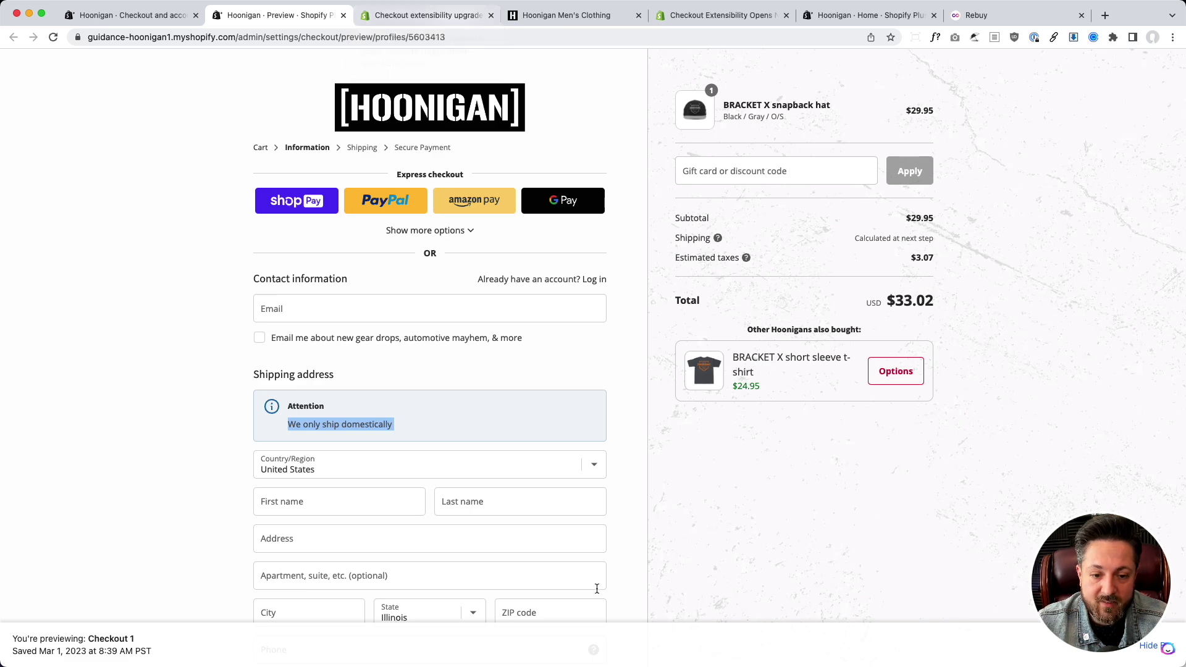
pyautogui.click(463, 21)
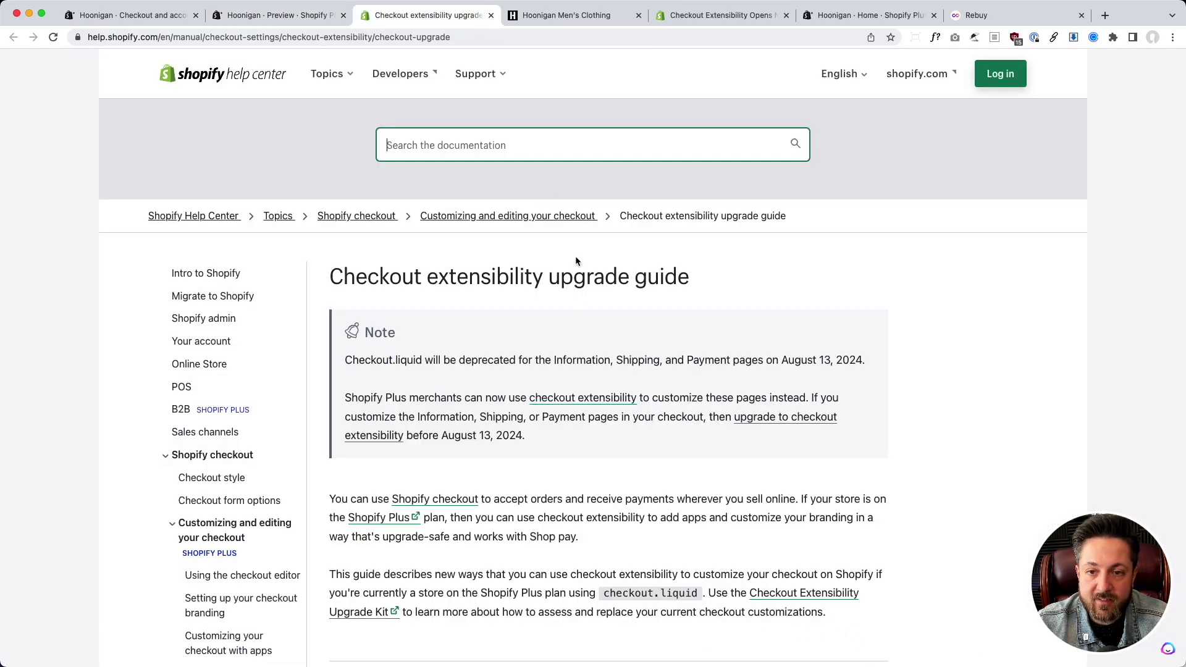
pyautogui.scroll(-2, 551, 319)
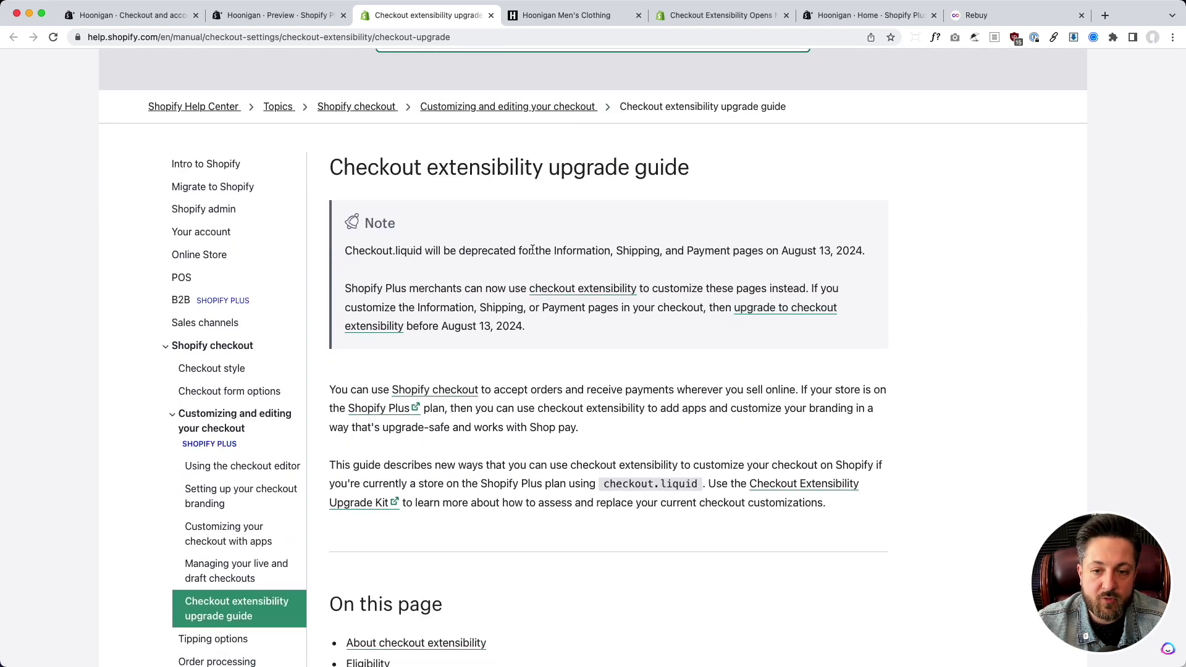
pyautogui.scroll(-1, 498, 310)
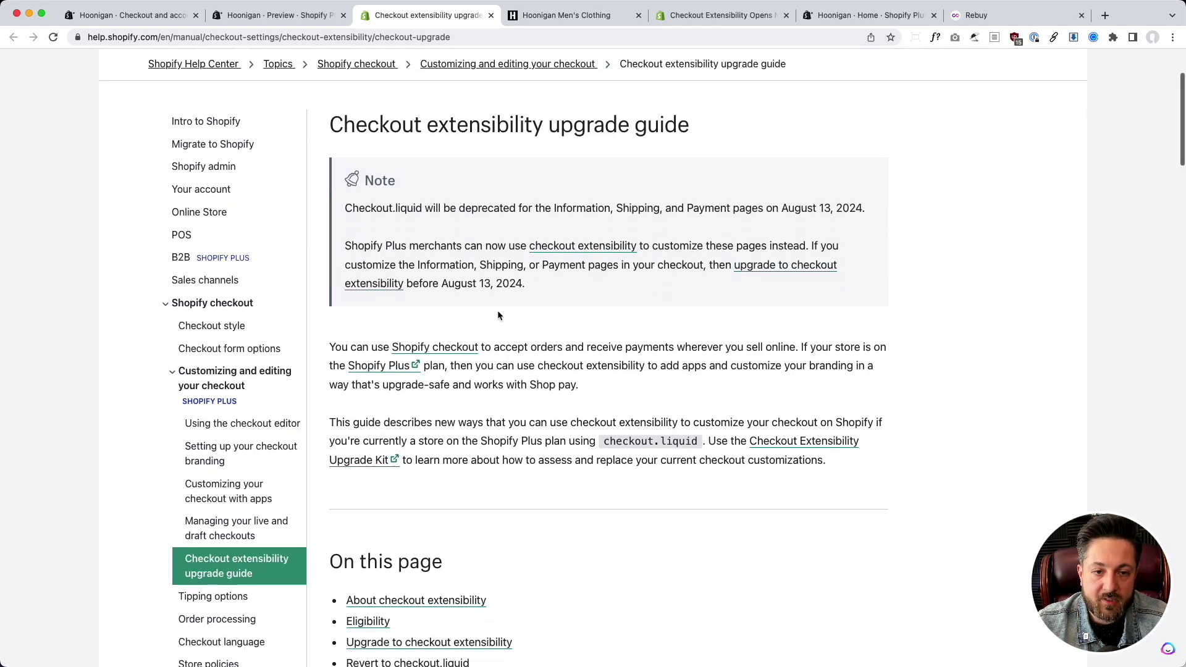
pyautogui.tripleClick(489, 253)
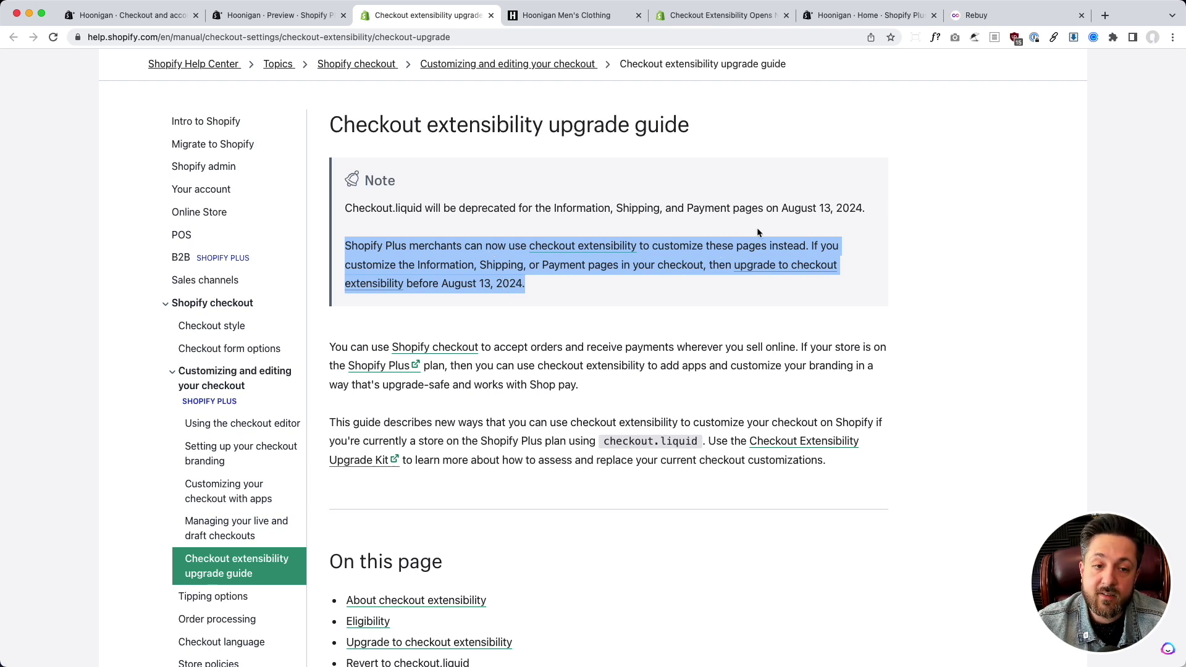
pyautogui.tripleClick(806, 205)
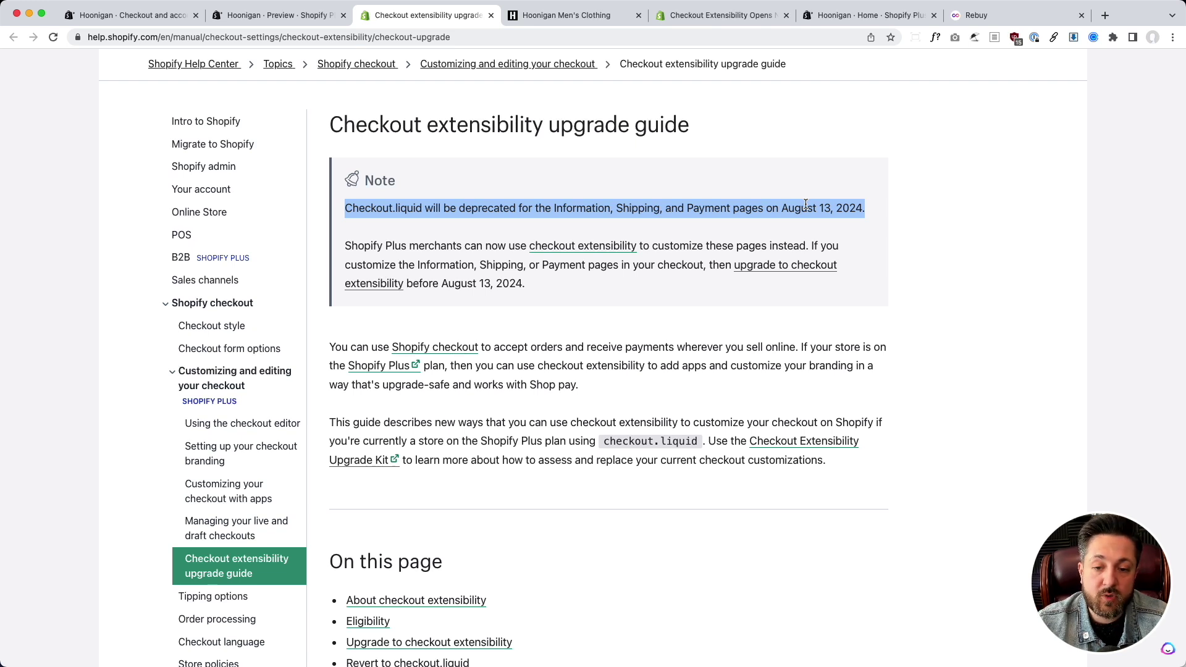
pyautogui.scroll(-1, 617, 321)
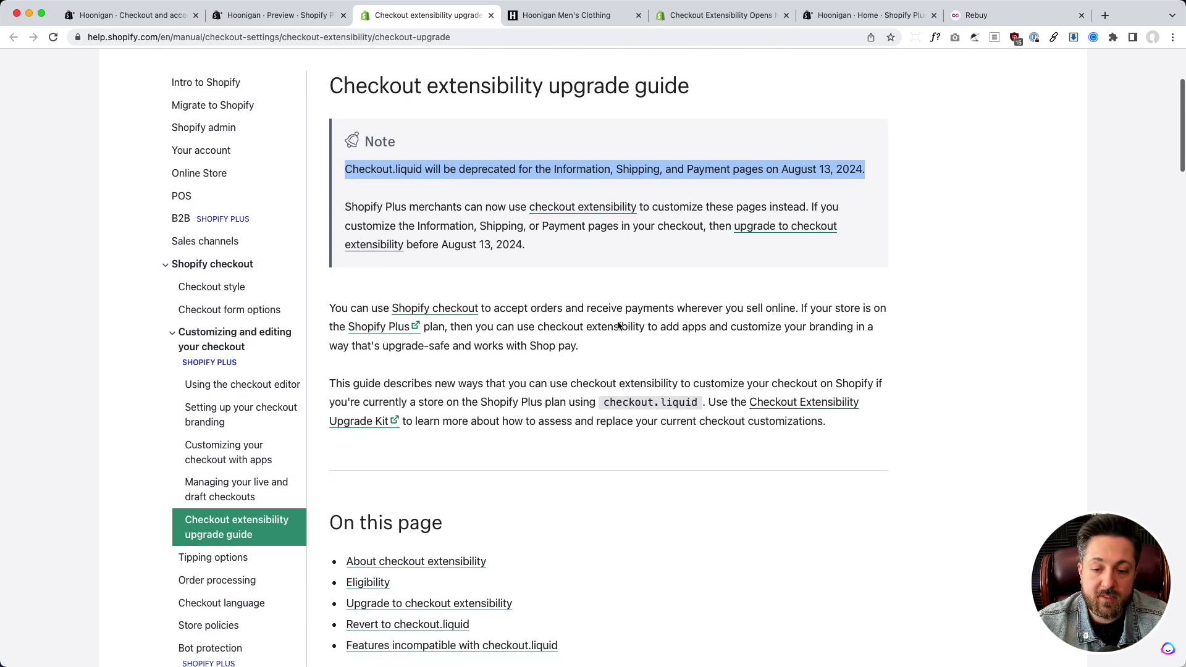
pyautogui.scroll(2, 618, 325)
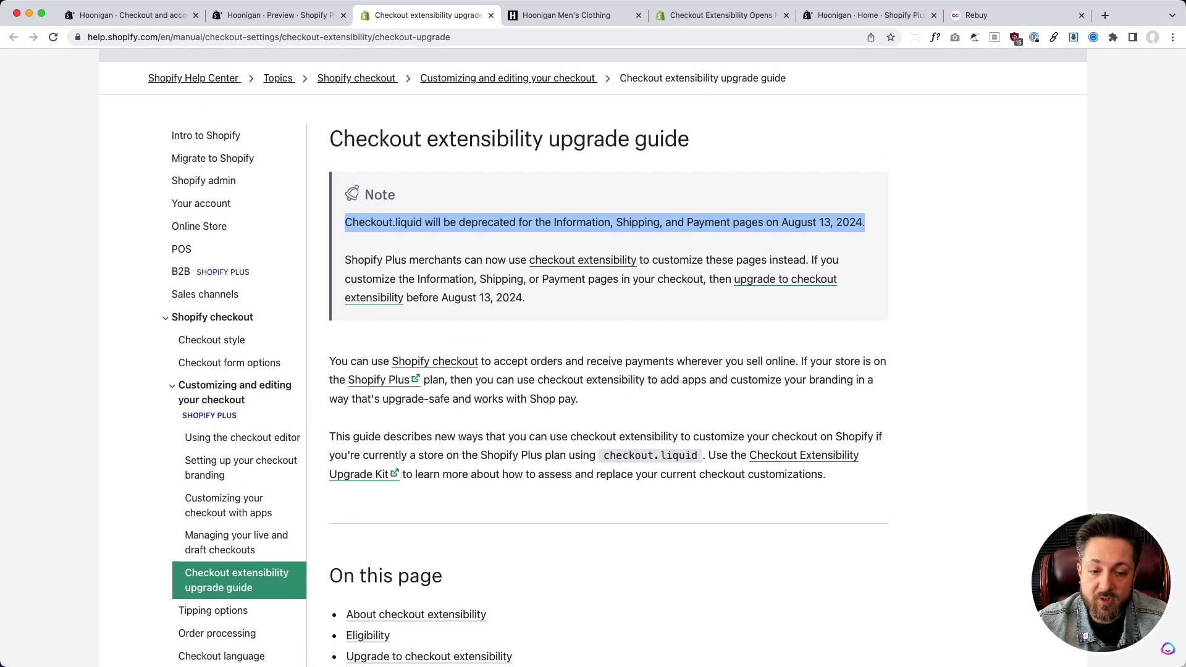